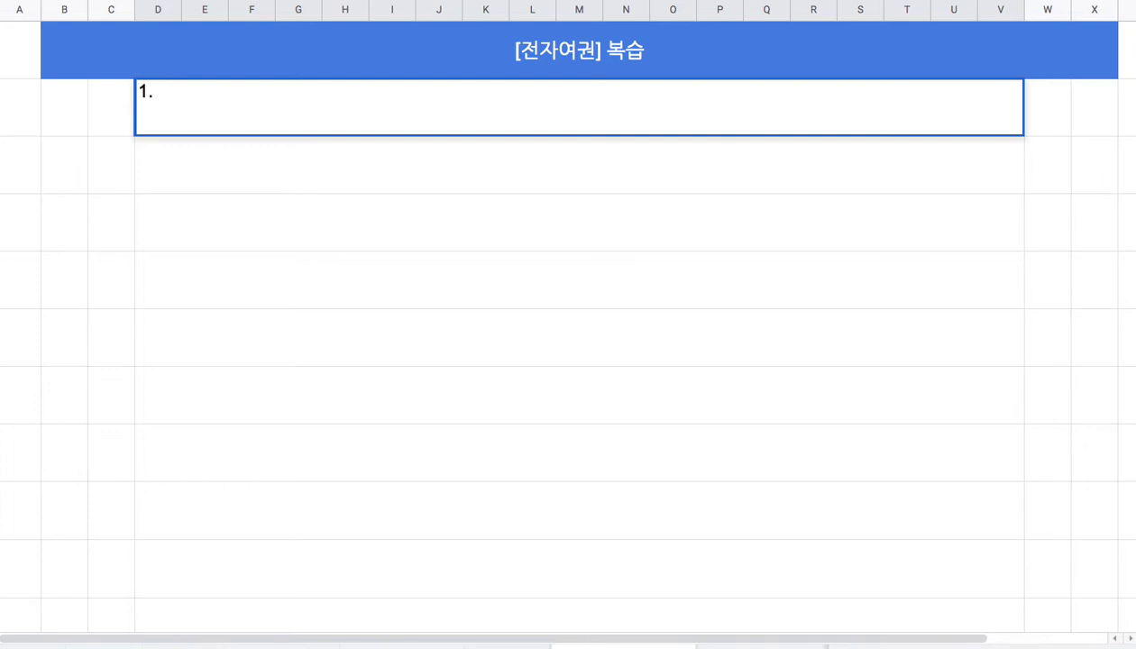
Continue the "1." line below the title with "목표: 출국하는 한국인이 귀국하는 시점까지 그 동선을 파악 =>".
{"action": "type", "text": "목표: 출국"}
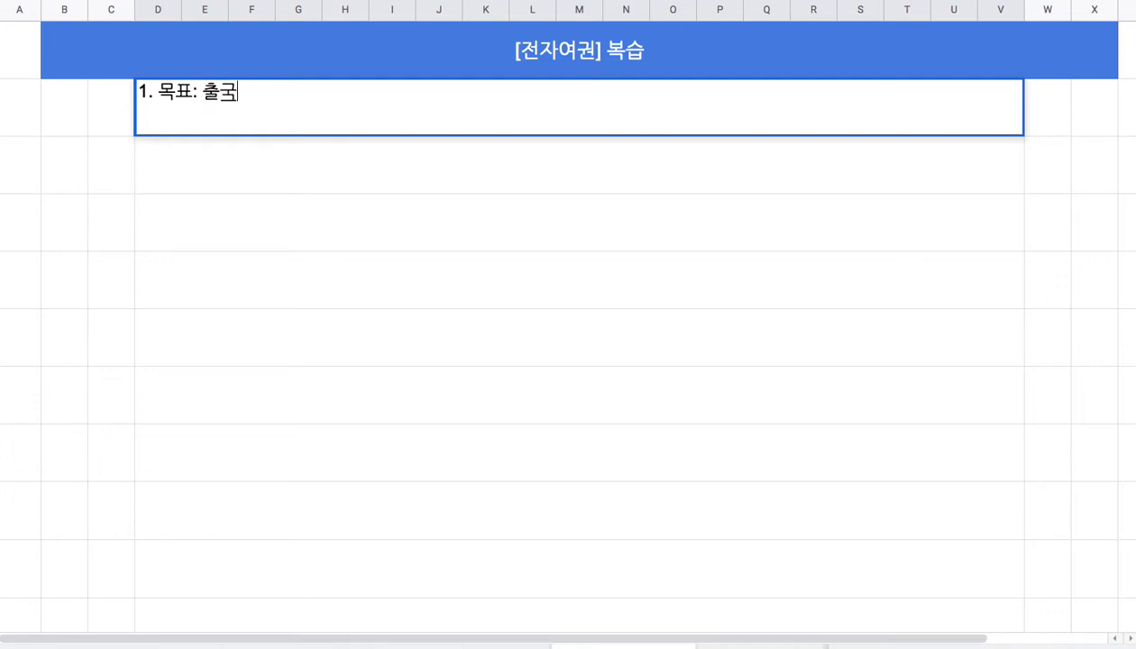
{"action": "type", "text": "하는 한국인이 귀"}
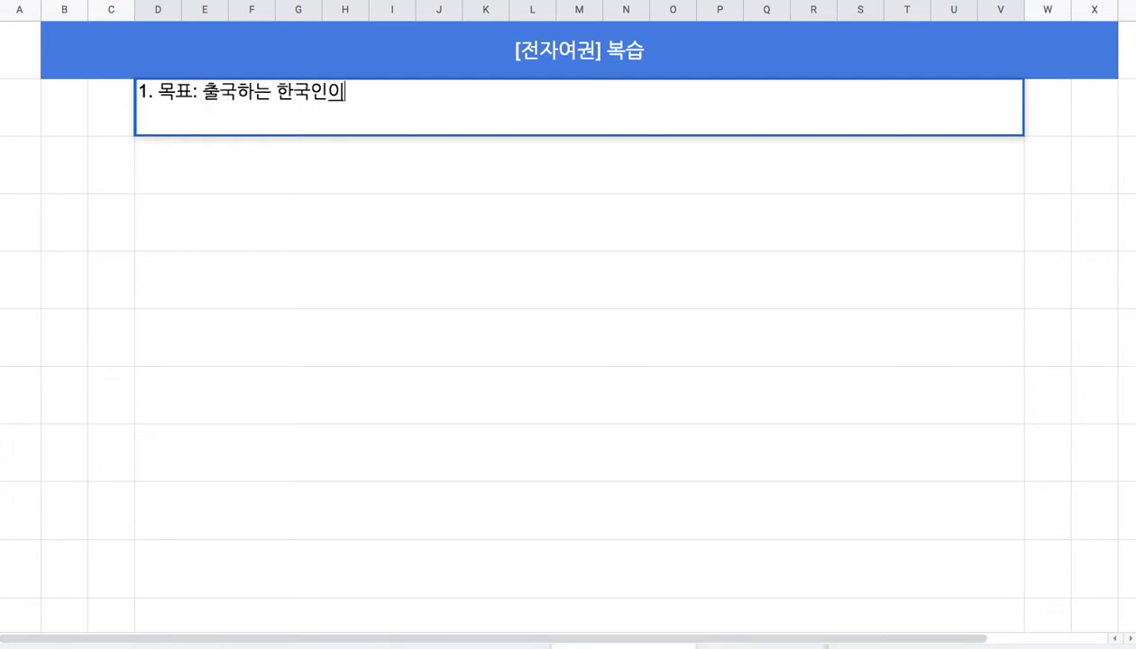
{"action": "type", "text": "국하는 시점까지"}
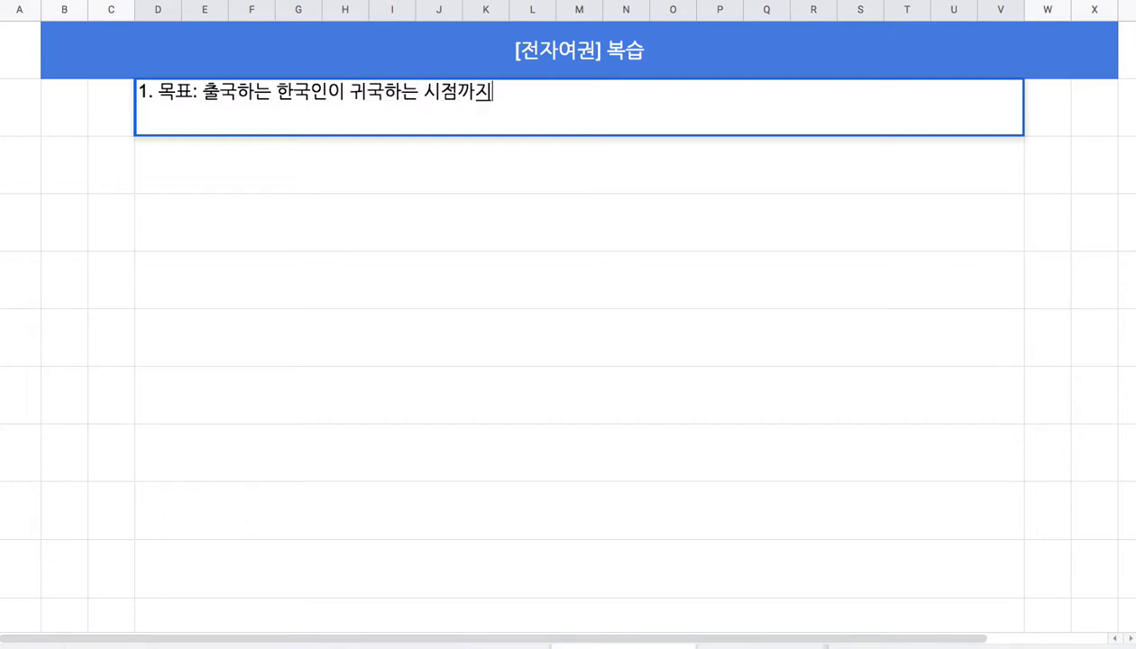
{"action": "type", "text": " 그 동선을 파악"}
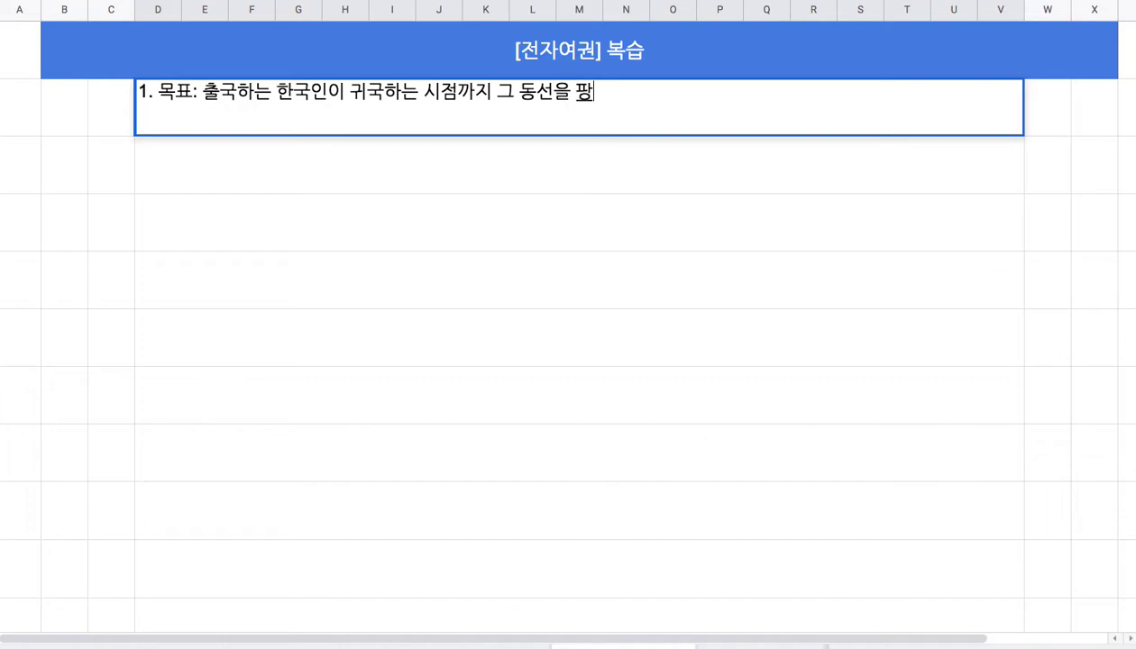
{"action": "type", "text": " => "}
Complete the goal line after the arrow with "정부의 외교부, 보건부, 법무부 등이 정보 공유".
{"action": "type", "text": "국"}
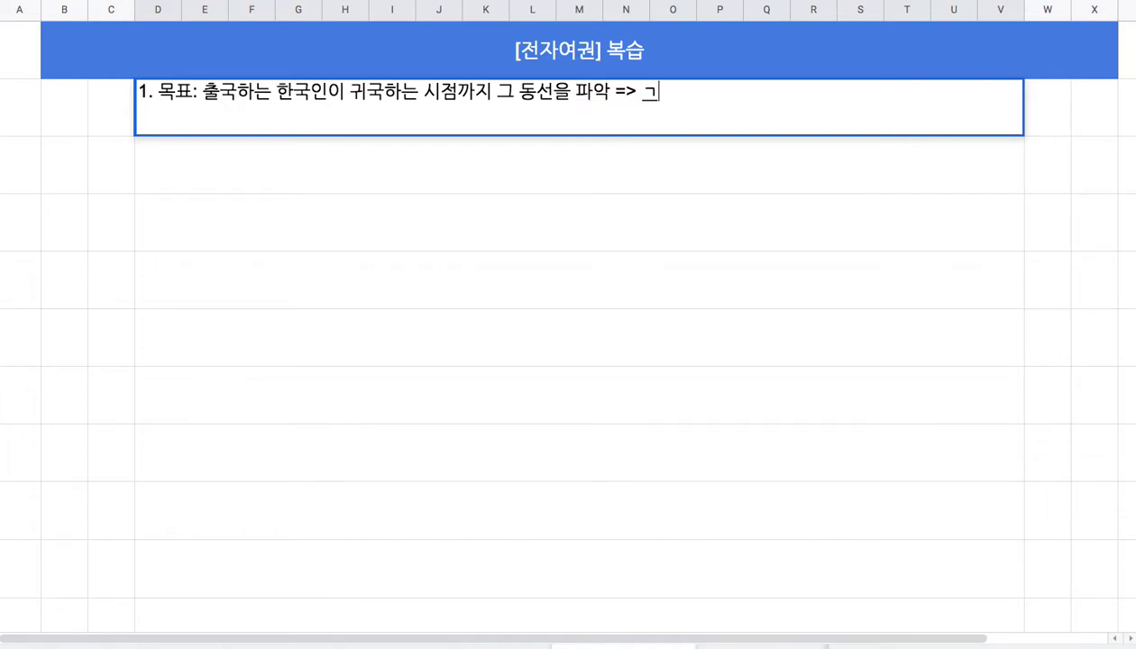
{"action": "key", "text": "BackSpace"}
{"action": "key", "text": "BackSpace"}
{"action": "key", "text": "BackSpace"}
{"action": "type", "text": "정붕의 외교부"}
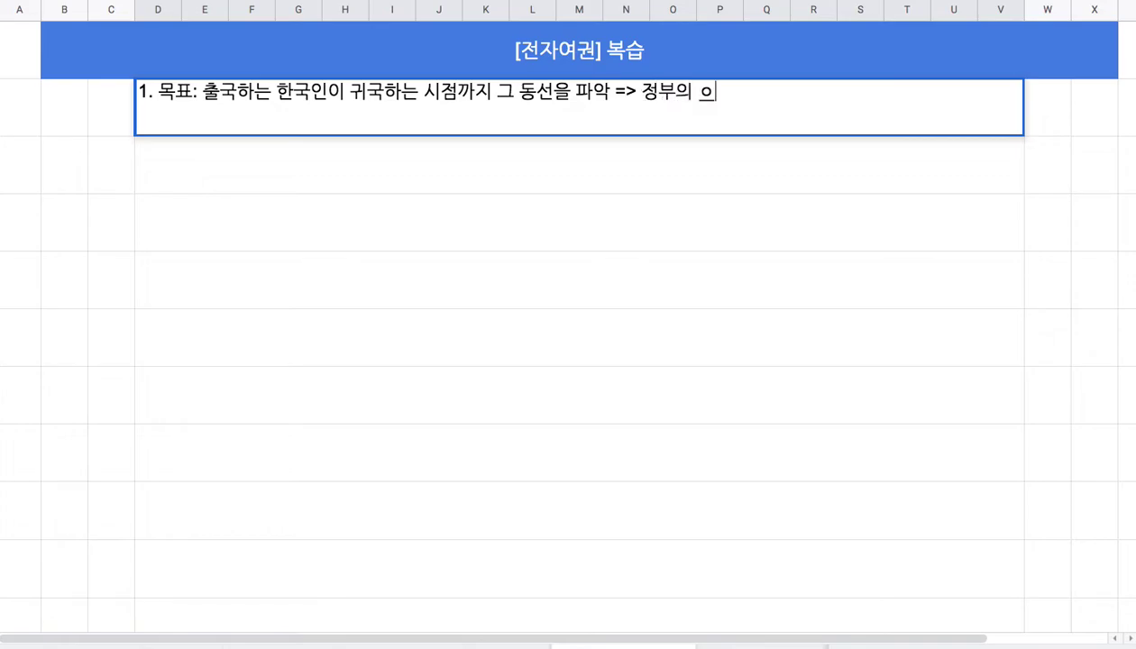
{"action": "type", "text": ", 복지부"}
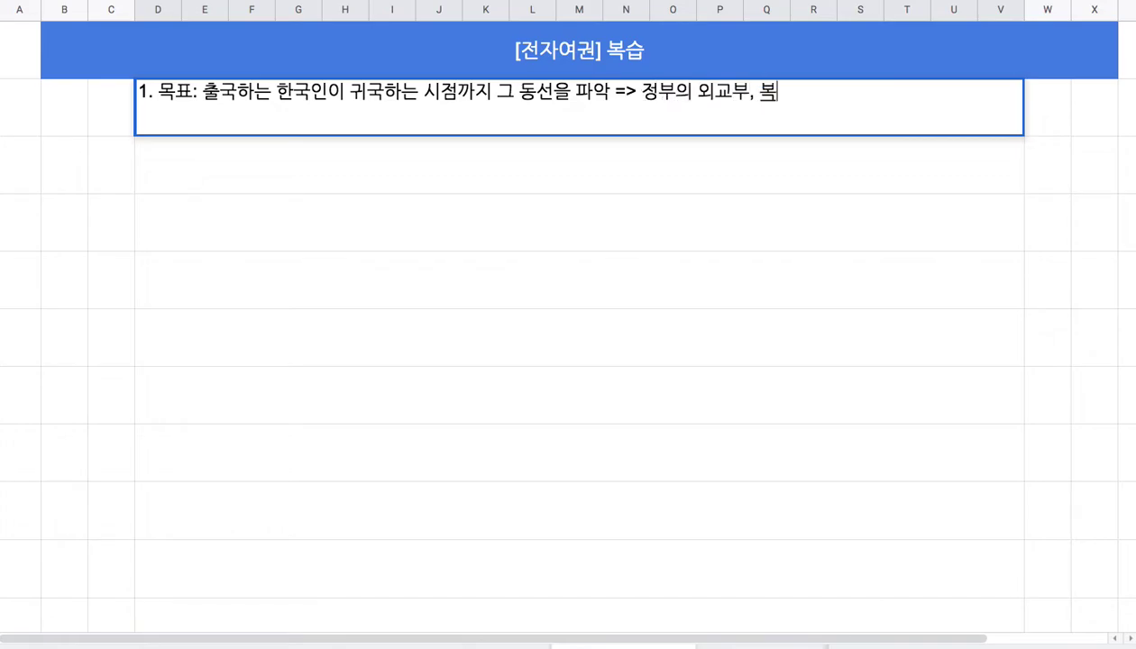
{"action": "key", "text": "BackSpace"}
{"action": "key", "text": "BackSpace"}
{"action": "key", "text": "BackSpace"}
{"action": "key", "text": "BackSpace"}
{"action": "type", "text": "건"}
{"action": "type", "text": "부, "}
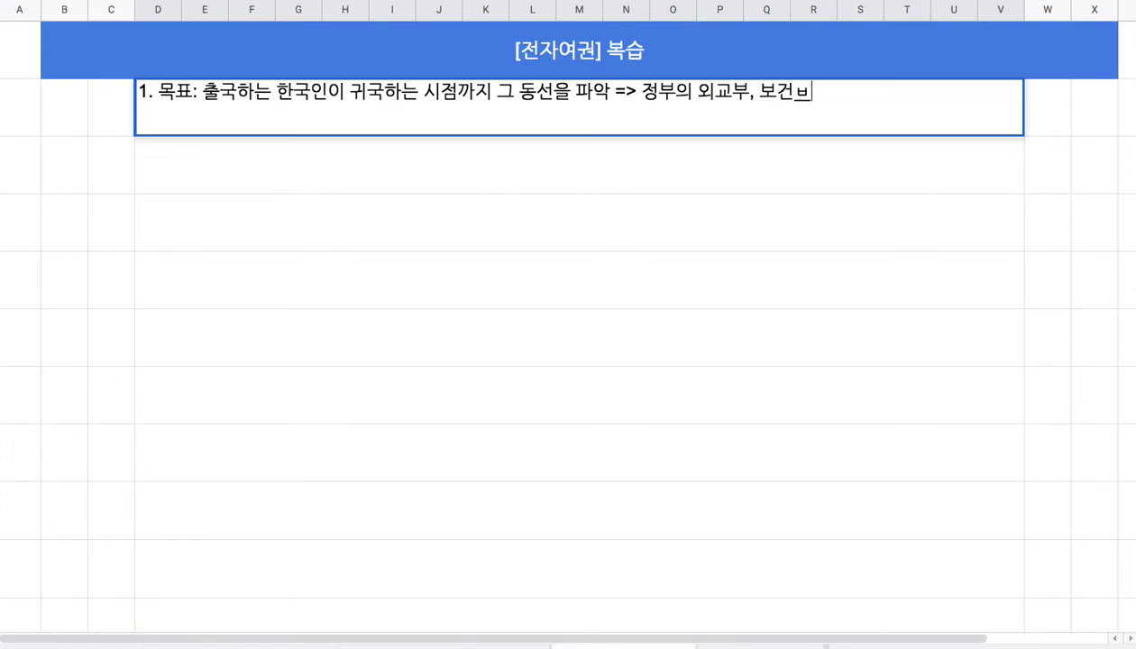
{"action": "type", "text": "법무"}
{"action": "type", "text": "부"}
{"action": "type", "text": " 등이 정보 고"}
{"action": "type", "text": "ㅇ유"}
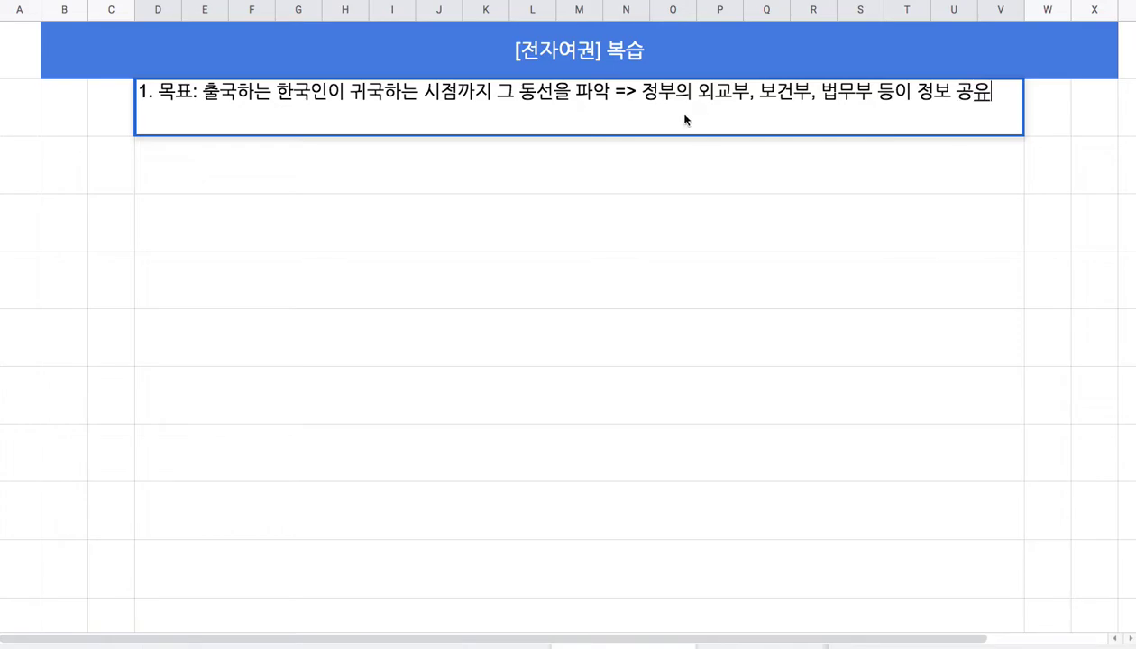
Number the goal statement "(1)" and move it into the row below, leaving only "1. 목표:" as the heading.
{"action": "left_click", "coordinate": [203, 91]}
{"action": "type", "text": "(1)"}
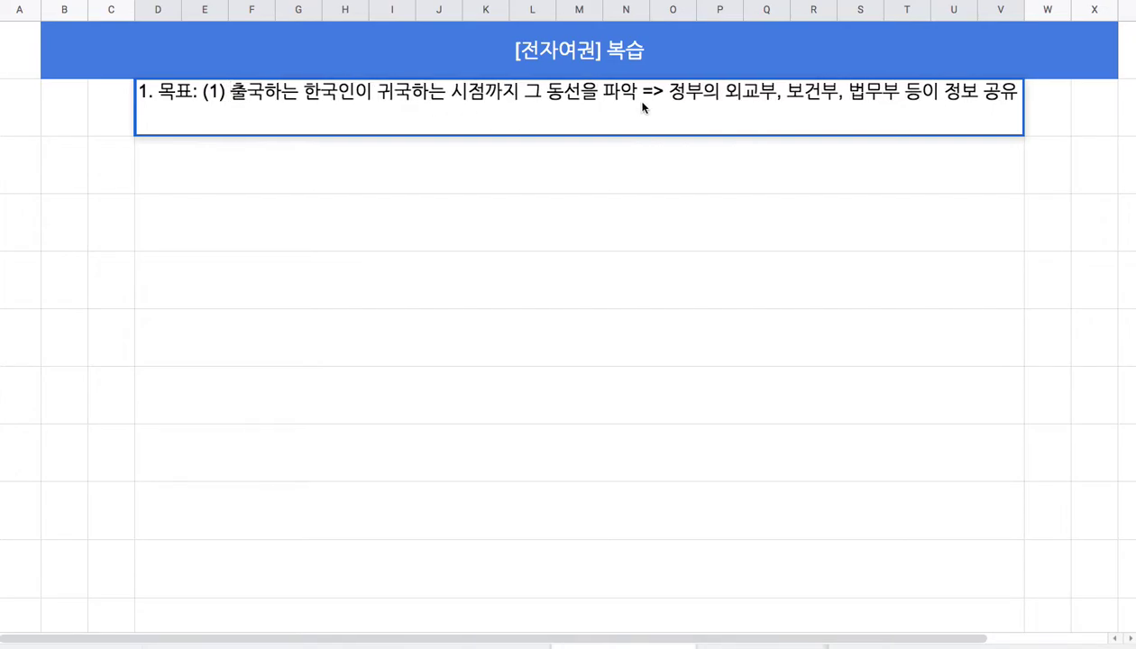
{"action": "left_click", "coordinate": [1003, 94]}
{"action": "left_click", "coordinate": [202, 92], "text": "shift"}
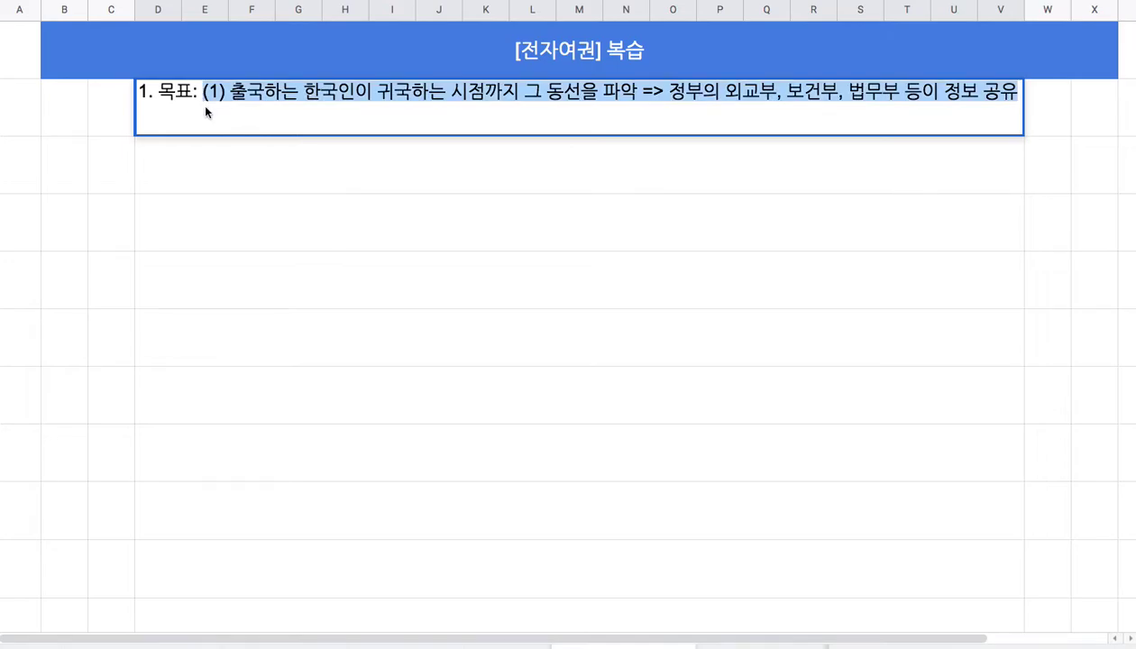
{"action": "key", "text": "ctrl+x"}
{"action": "key", "text": "Return"}
{"action": "key", "text": "ctrl+v"}
{"action": "key", "text": "Return"}
Enter "(2) 만약, 해외에서 재난/긴급/사고 등의 경우, 외교부와 관련부서가 대응 프로세스를 개시" in the row under item (1).
{"action": "double_click", "coordinate": [246, 239]}
{"action": "type", "text": "(2) "}
{"action": "type", "text": "만약"}
{"action": "type", "text": ", 해외에서 "}
{"action": "type", "text": "재난"}
{"action": "type", "text": "/긴급/사"}
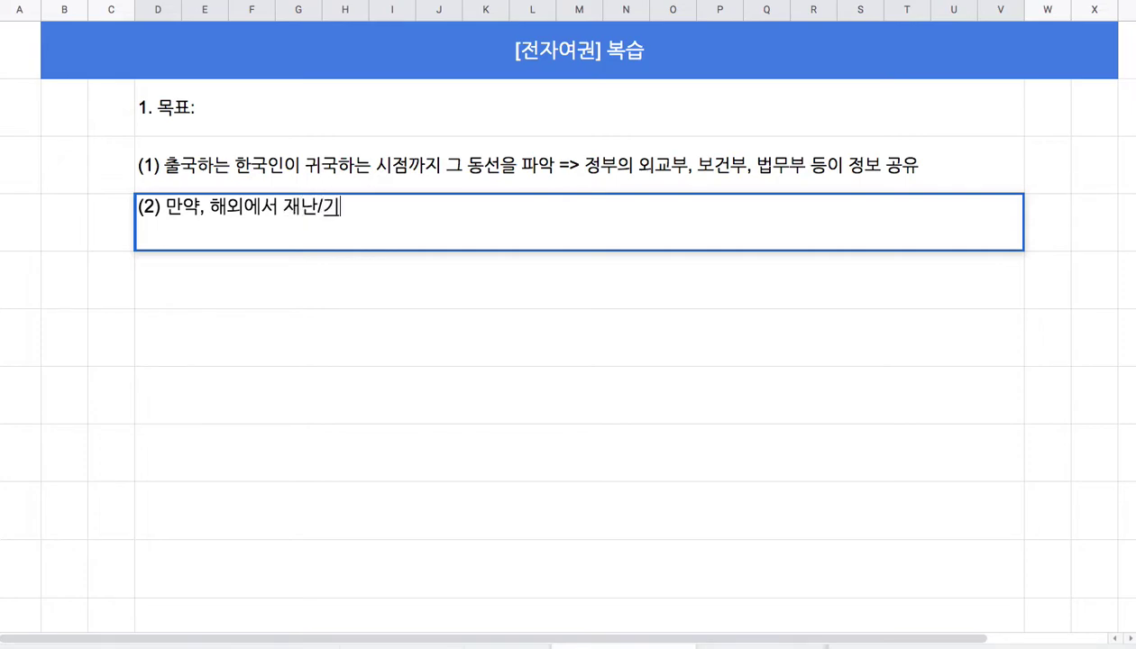
{"action": "type", "text": "고"}
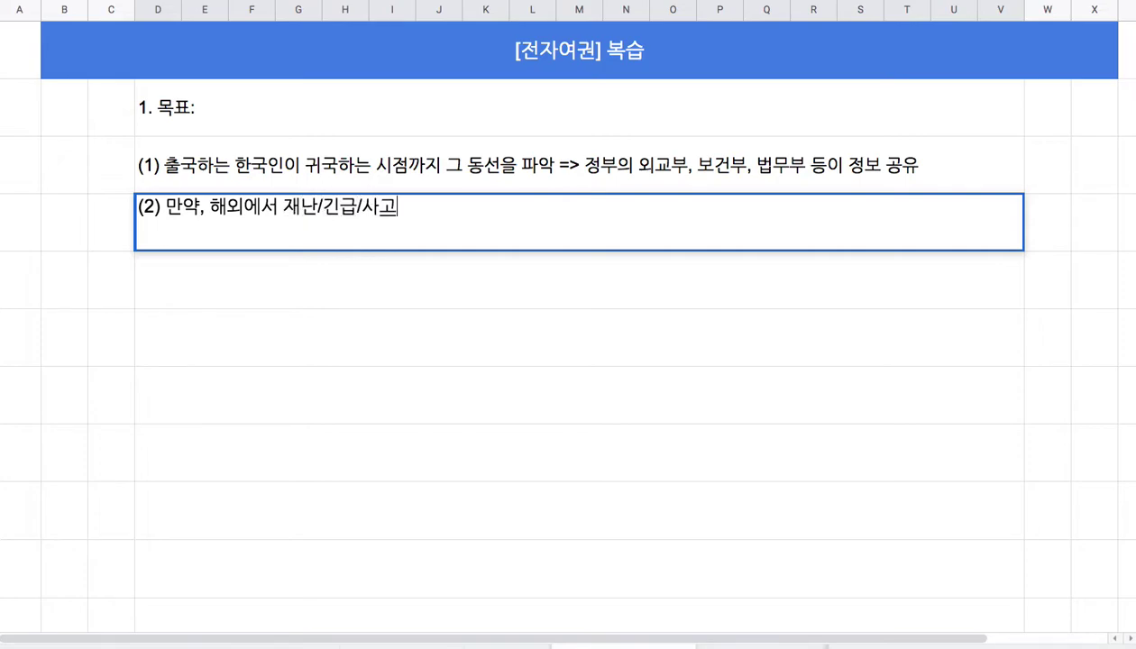
{"action": "type", "text": " 등의 경"}
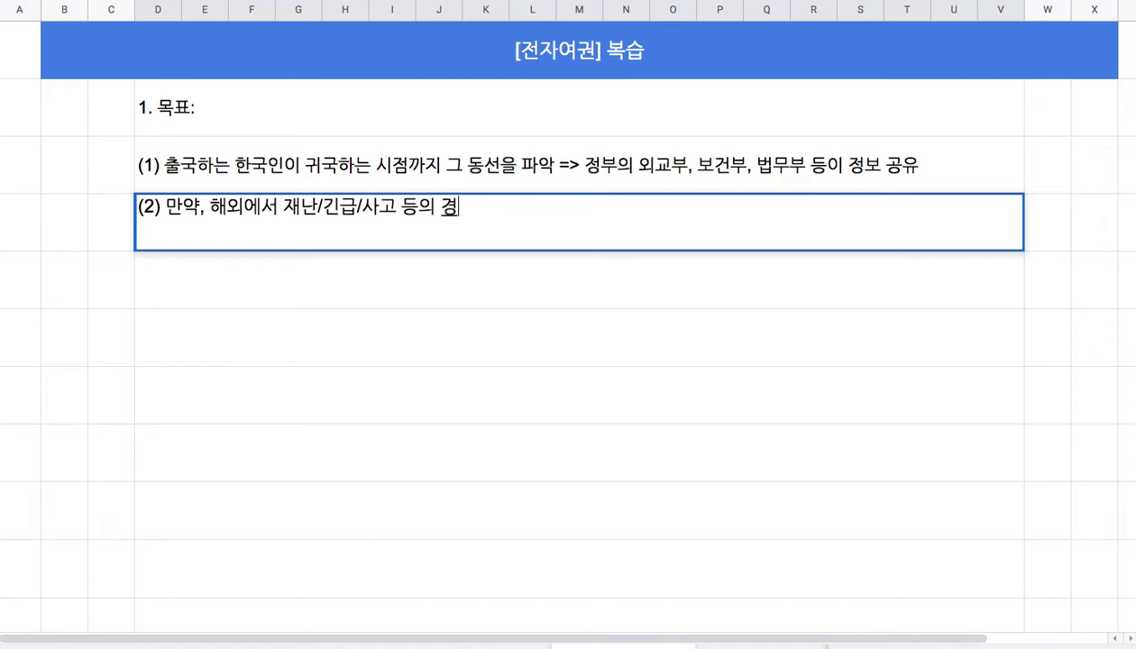
{"action": "type", "text": "우, 외곱ㅜ오"}
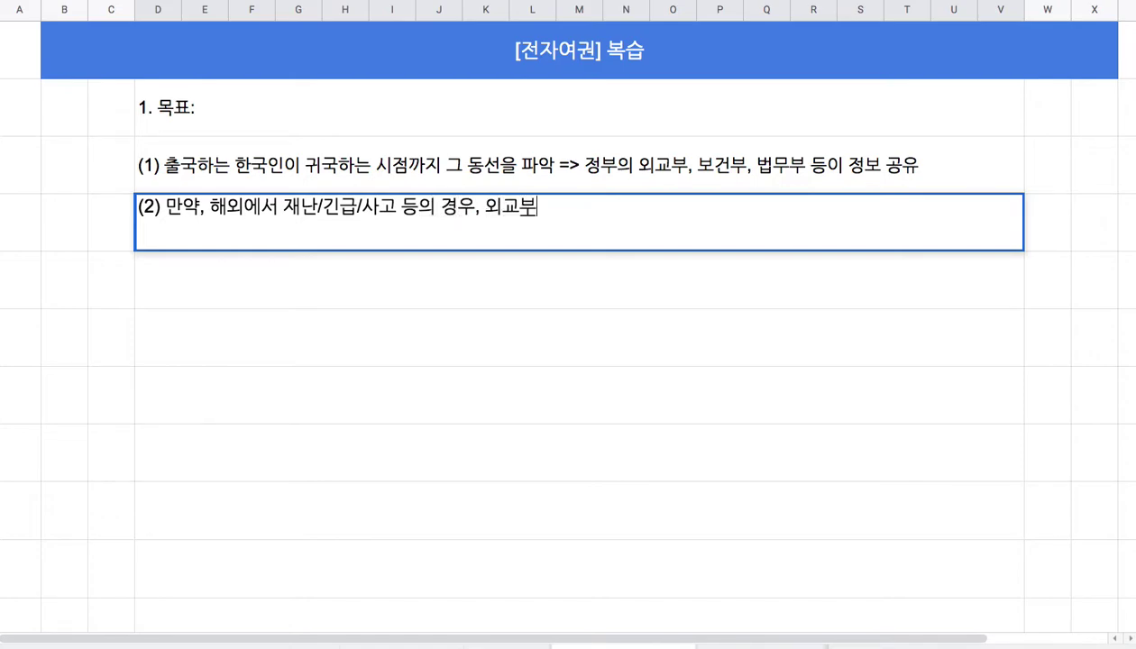
{"action": "type", "text": "ㅏ 관련부서"}
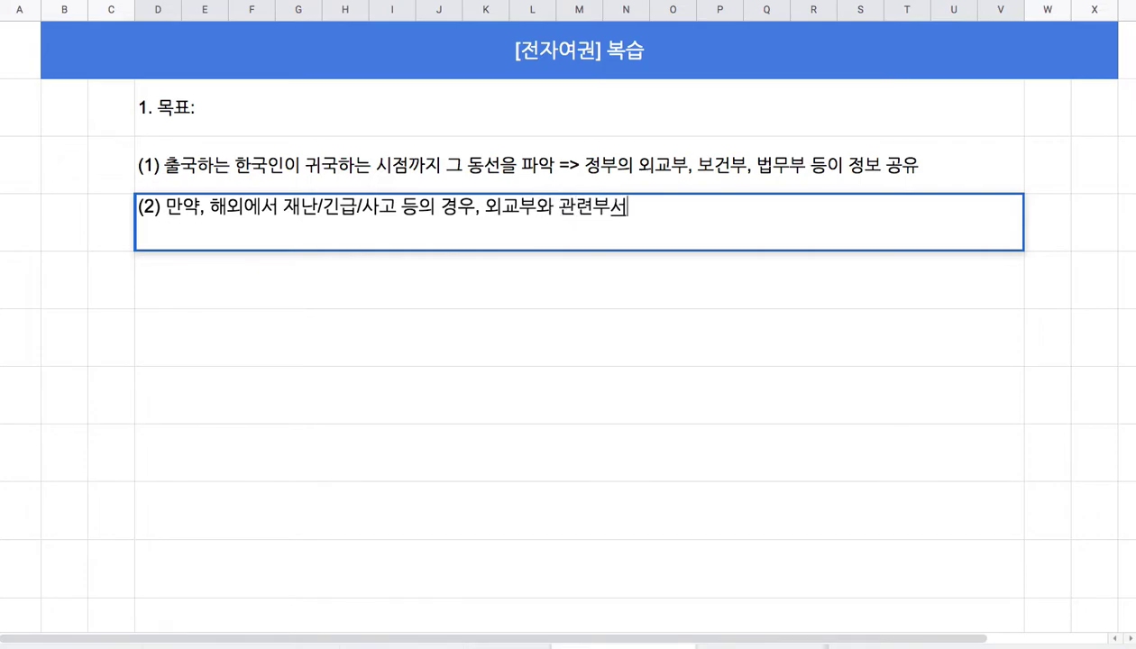
{"action": "type", "text": "가 대의ㅇ 프로세스를 개시"}
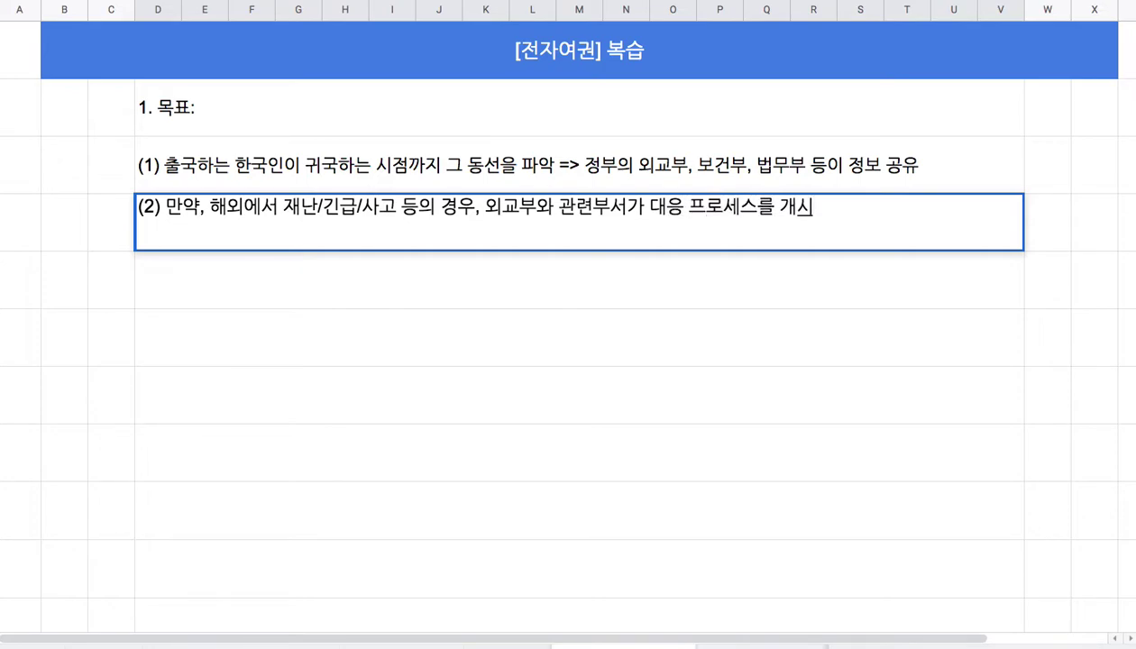
{"action": "left_click", "coordinate": [291, 119]}
{"action": "double_click", "coordinate": [290, 127]}
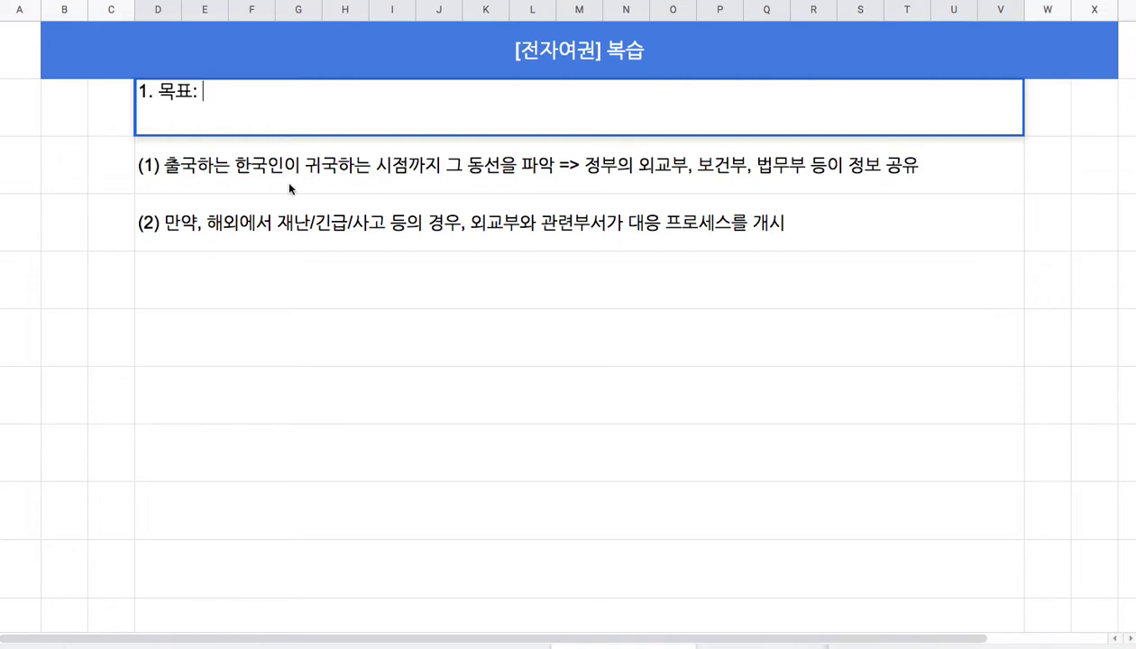
Enter "(3) 해외 송금/환전 서비스를 자동화" in the row under item (2).
{"action": "left_click", "coordinate": [316, 284]}
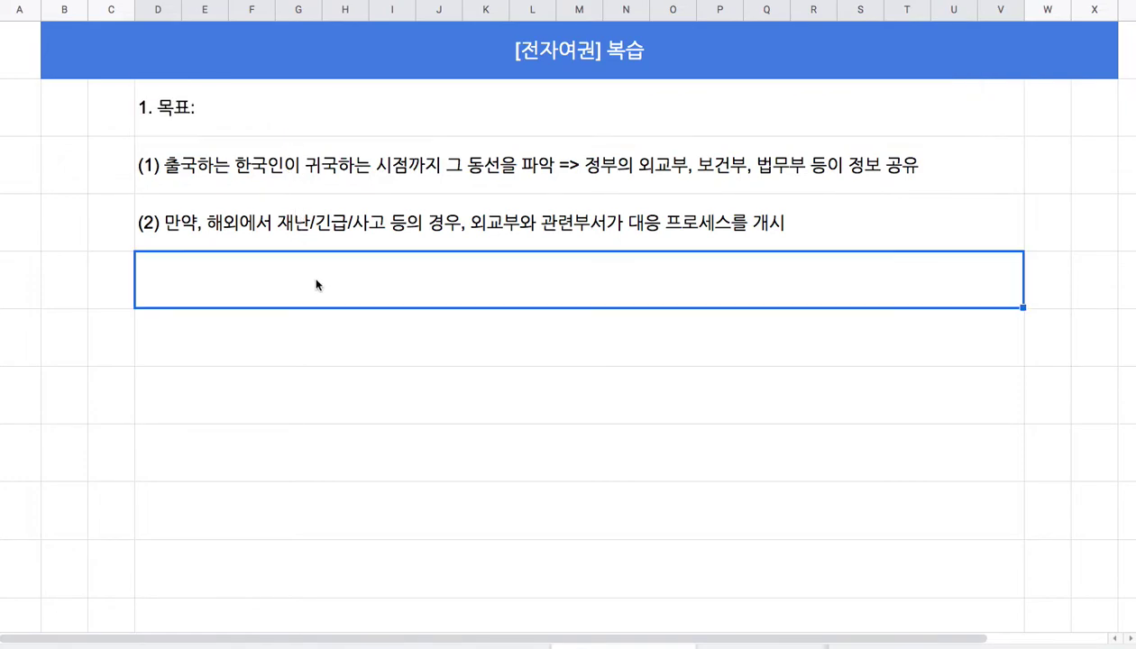
{"action": "type", "text": "3"}
{"action": "key", "text": "BackSpace"}
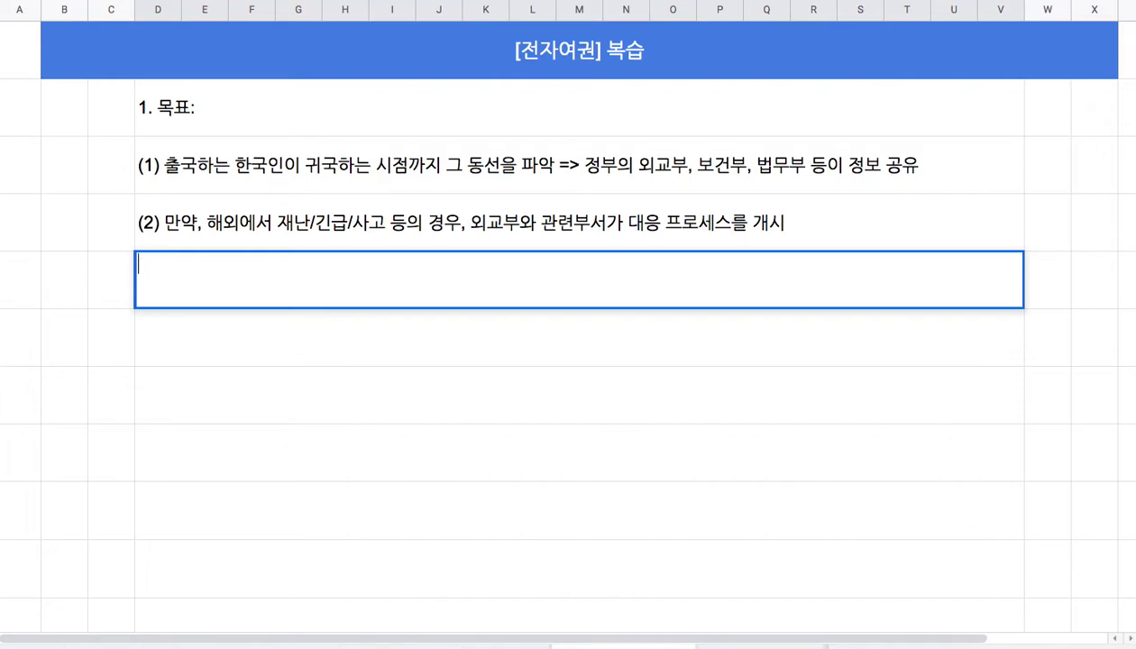
{"action": "type", "text": "(3) 해외 송금/환전 서"}
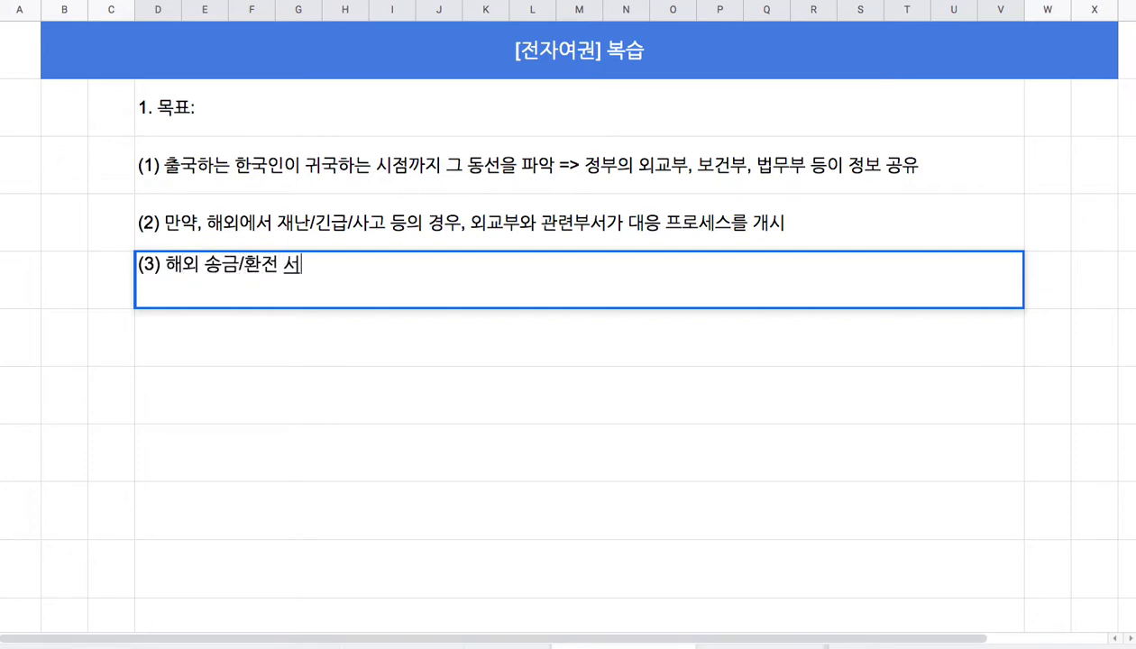
{"action": "type", "text": "비스를 자동화"}
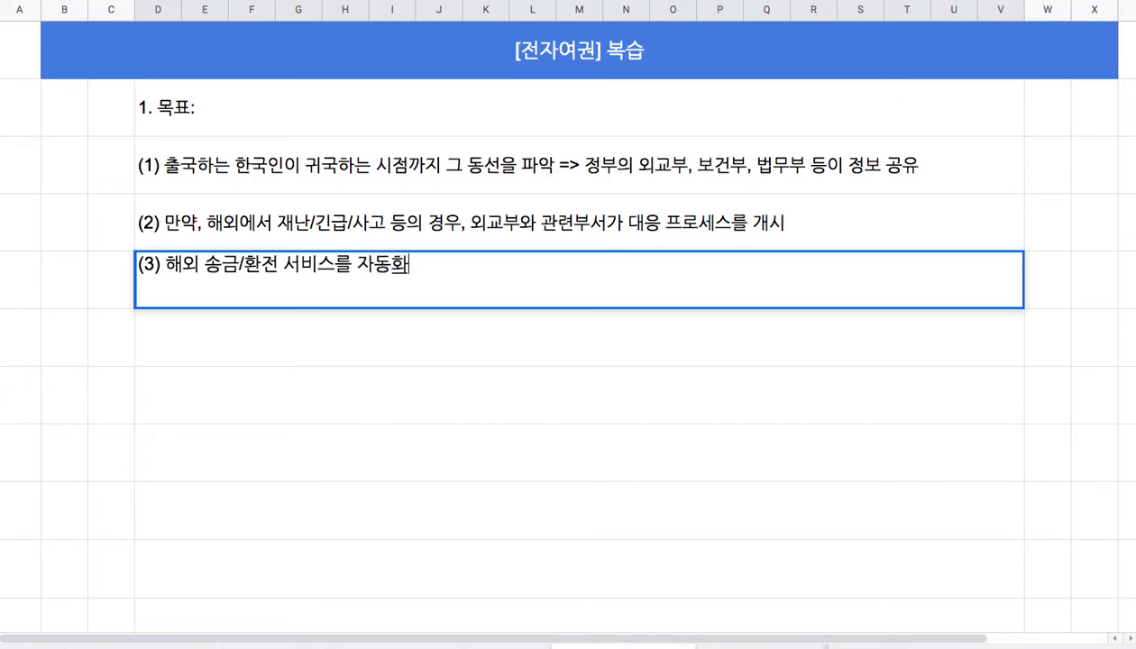
{"action": "key", "text": "Return"}
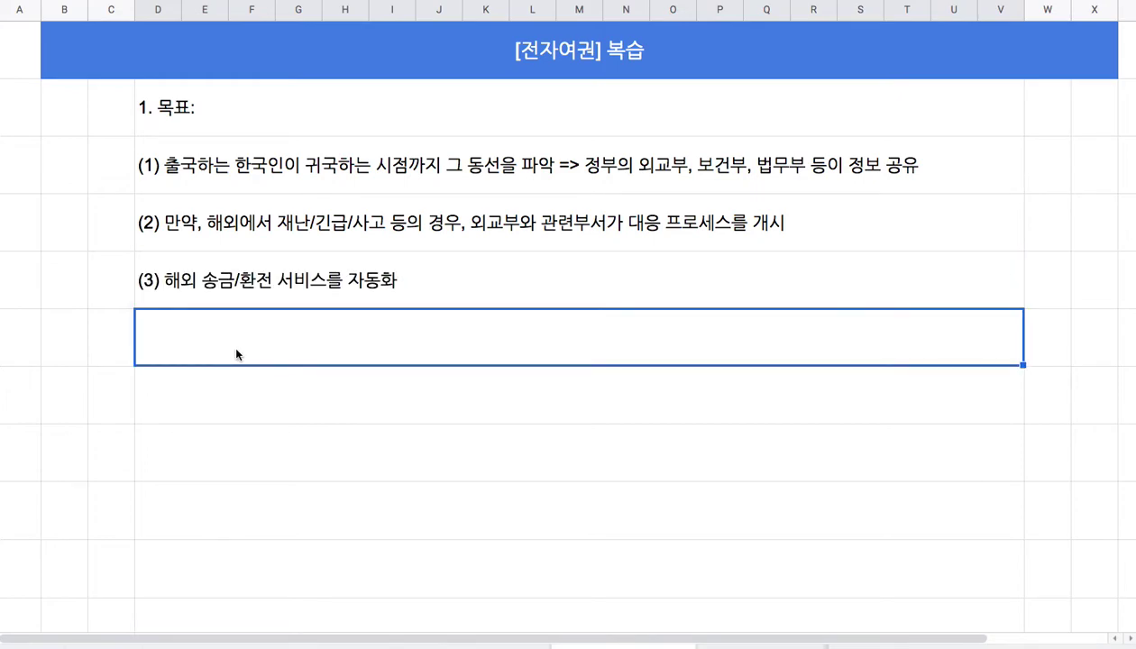
Start the fourth goal under item (3) with "(4) 입출국 수속을 자동화: 사람이 진행하던 프로세스(".
{"action": "type", "text": "(4) 입출국 수속을 자동화"}
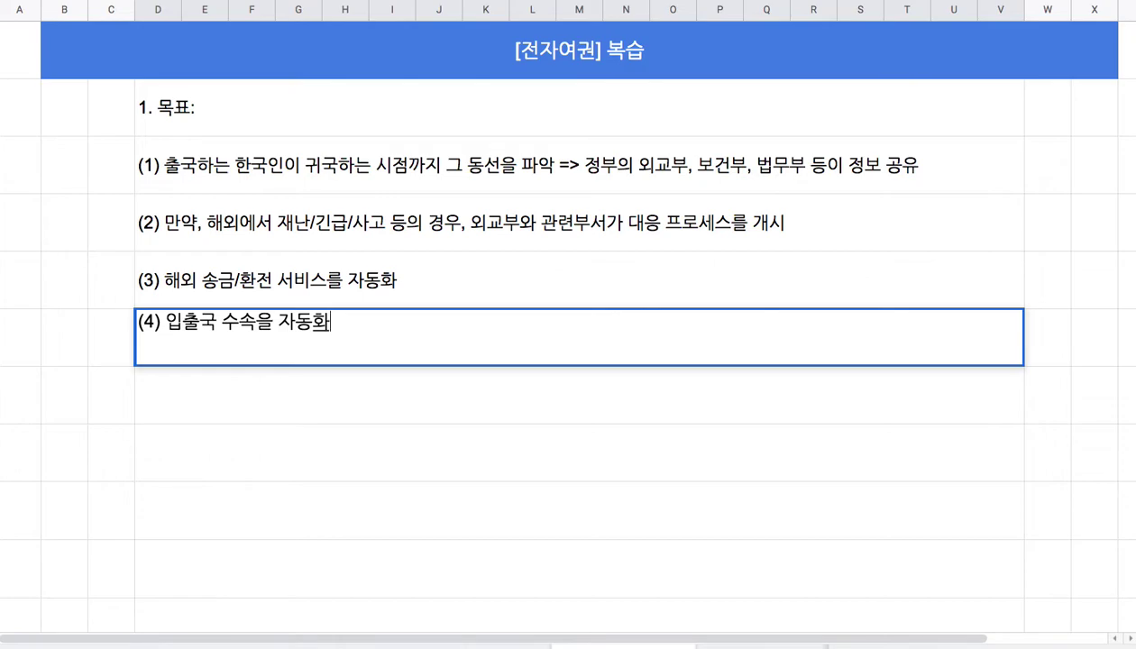
{"action": "type", "text": ": 사람이 ㅈ"}
{"action": "type", "text": "진행해"}
{"action": "key", "text": "BackSpace"}
{"action": "key", "text": "BackSpace"}
{"action": "type", "text": "하던 이려"}
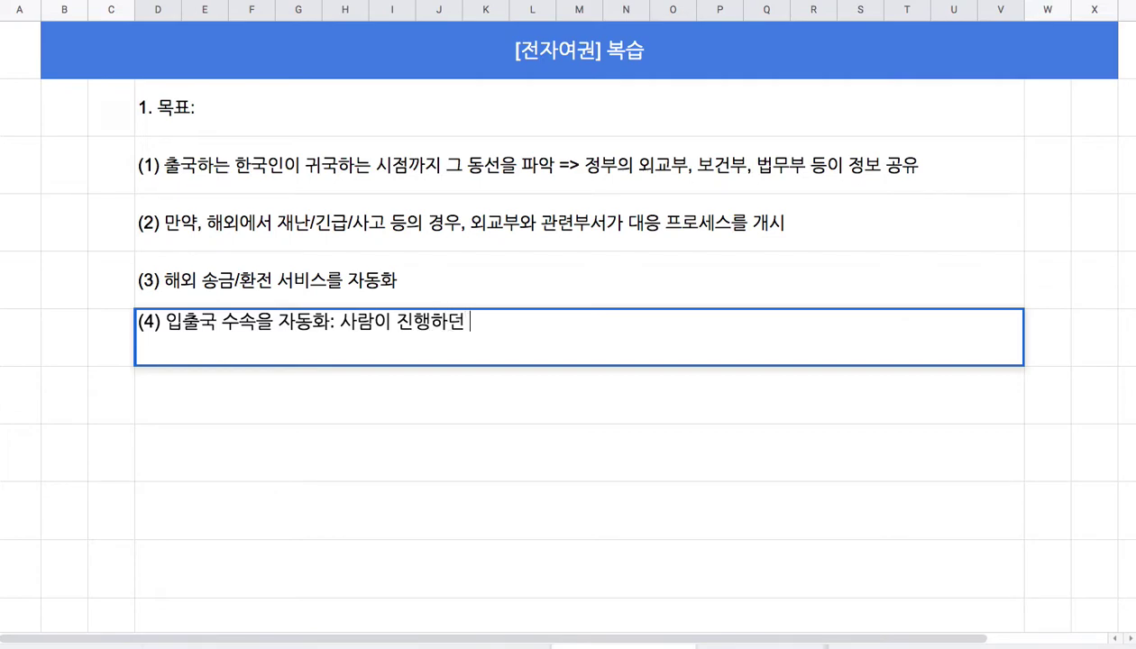
{"action": "key", "text": "BackSpace"}
{"action": "key", "text": "BackSpace"}
{"action": "key", "text": "BackSpace"}
{"action": "key", "text": "BackSpace"}
{"action": "type", "text": "프로세스("}
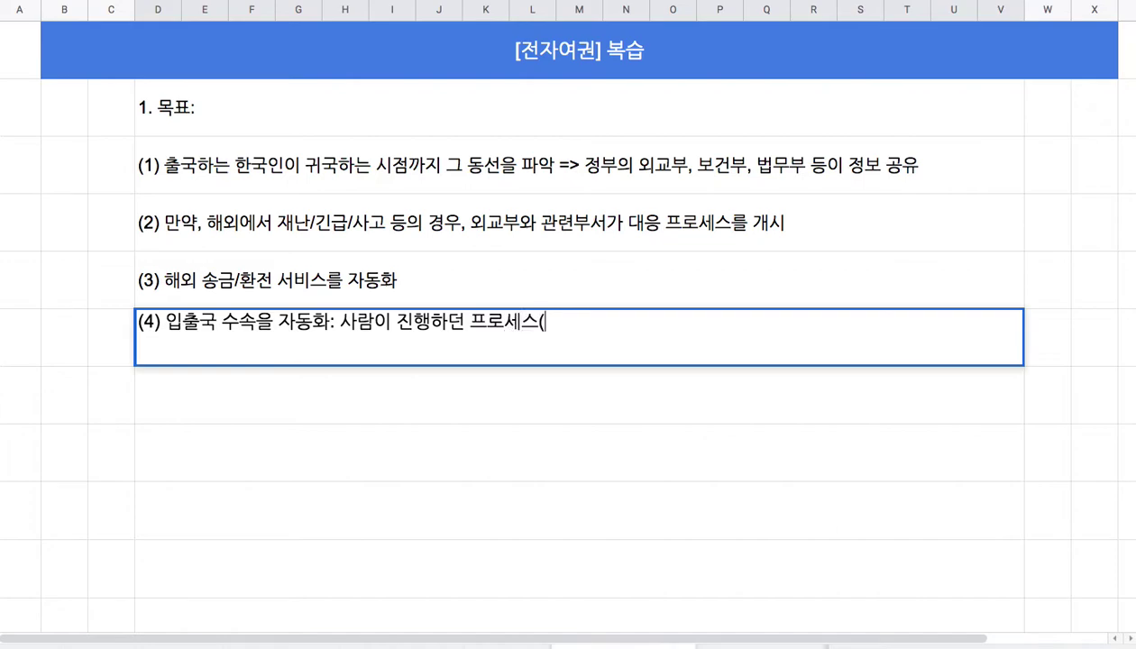
Finish item (4) by adding "출입국 관리소 면접 + 방역 + 수하물 검사 ...) => 자동화" after the opening parenthesis.
{"action": "type", "text": "이미국"}
{"action": "key", "text": "BackSpace"}
{"action": "key", "text": "BackSpace"}
{"action": "key", "text": "BackSpace"}
{"action": "key", "text": "BackSpace"}
{"action": "key", "text": "BackSpace"}
{"action": "type", "text": "출입국 관"}
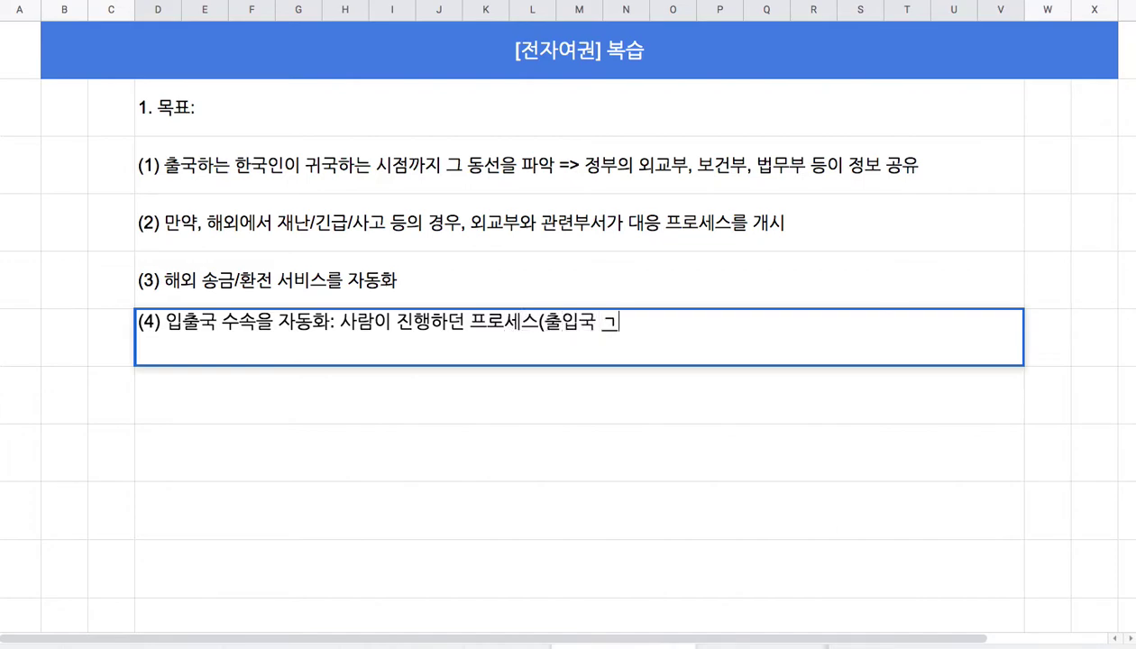
{"action": "type", "text": "리소 면접 "}
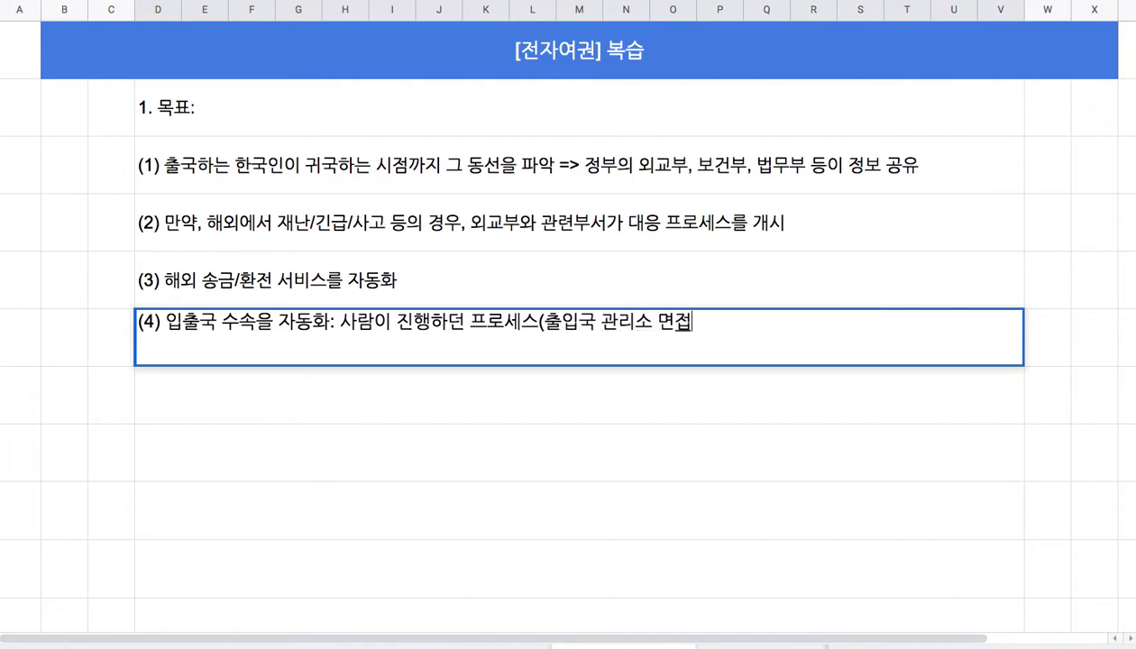
{"action": "type", "text": "+ 방역 +"}
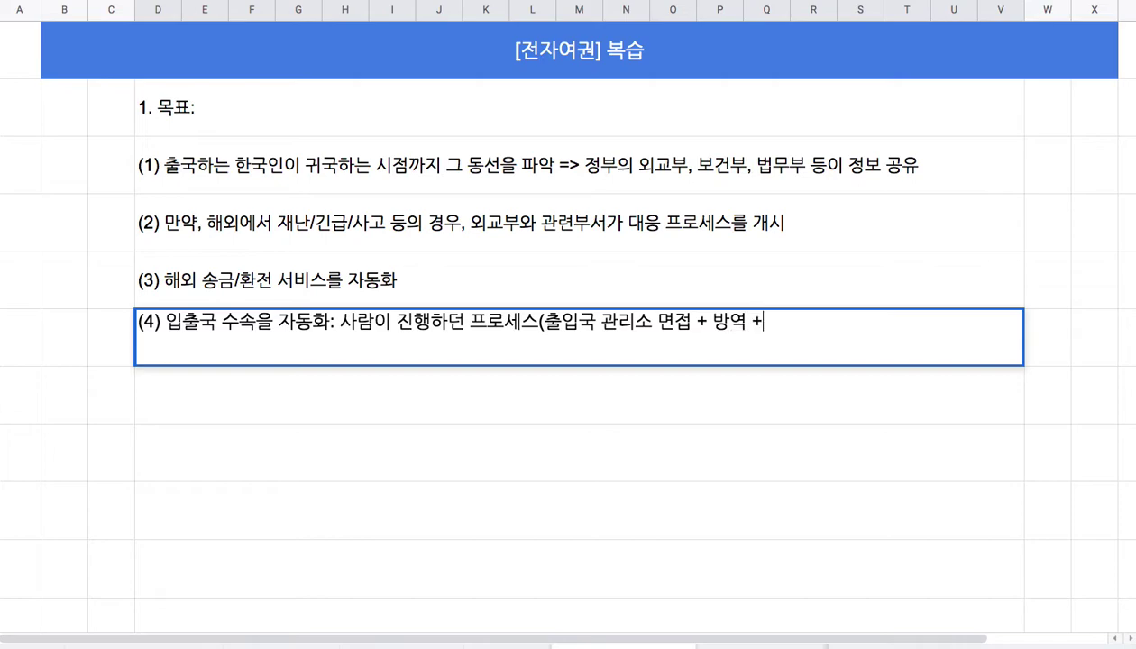
{"action": "type", "text": " 수하물 검사 ."}
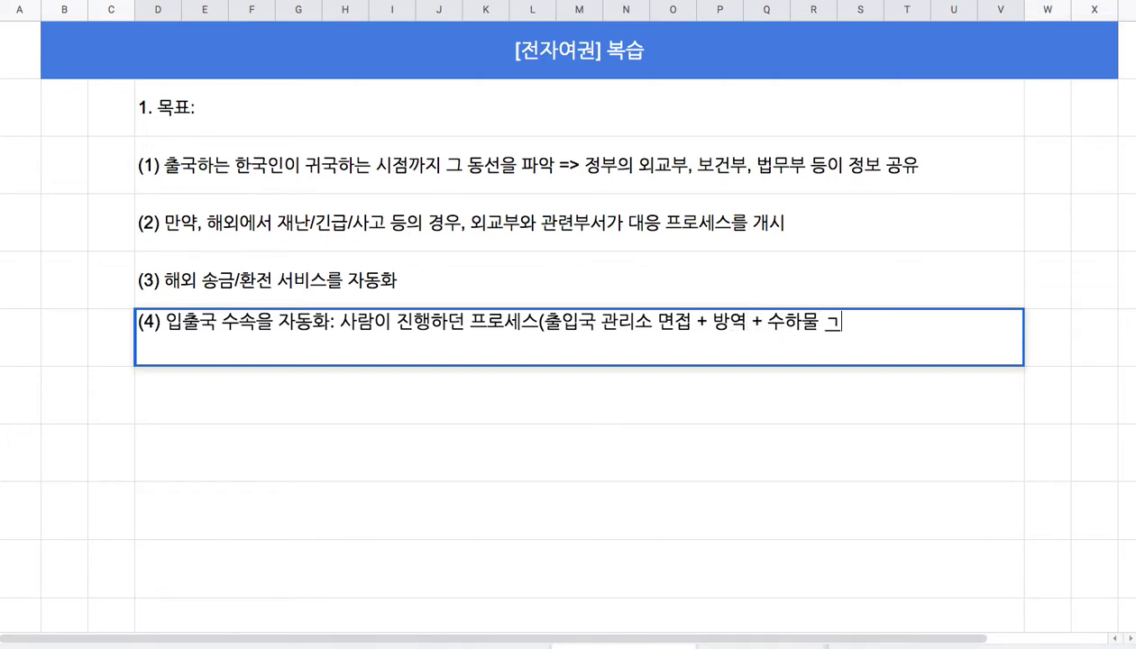
{"action": "type", "text": "..) => 자동화"}
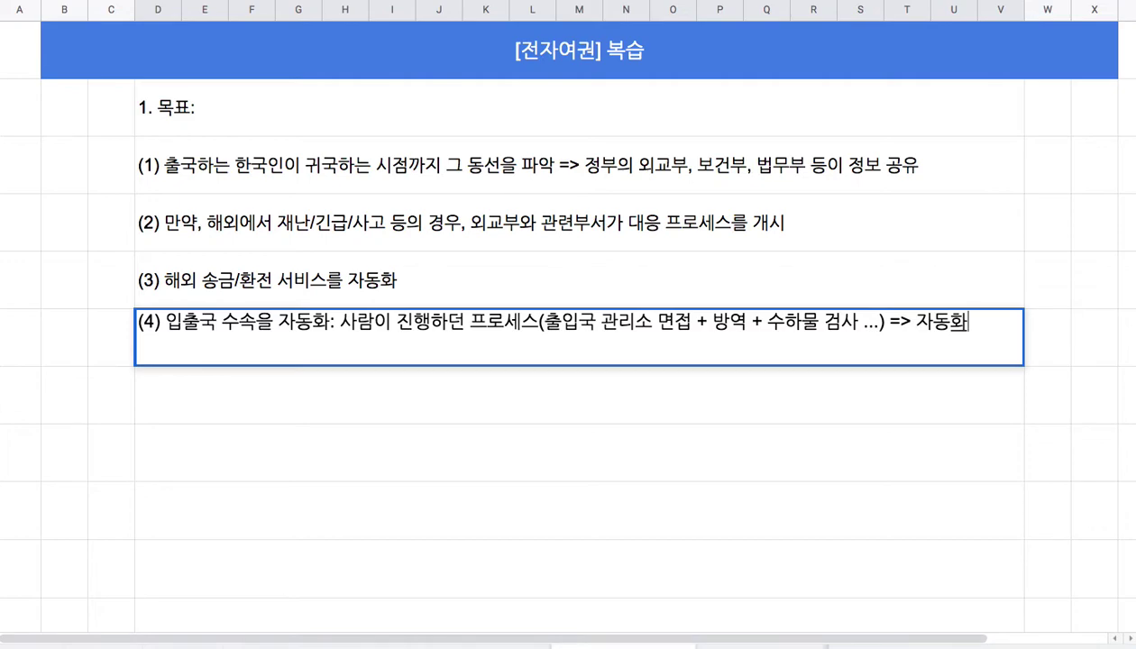
{"action": "left_click", "coordinate": [269, 290]}
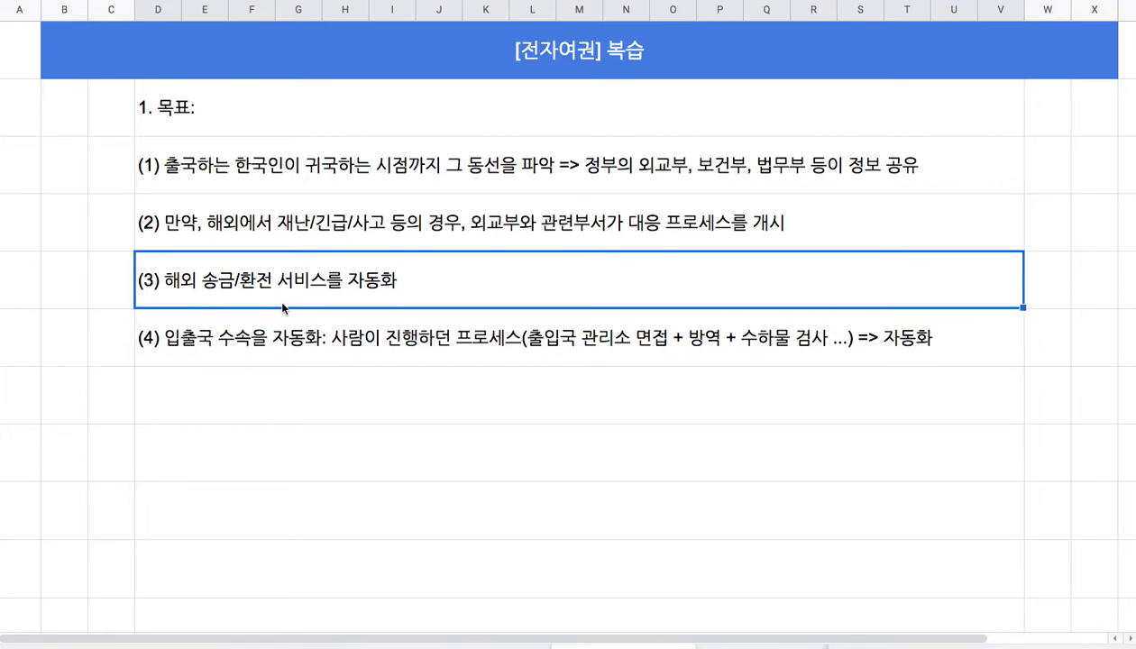
{"action": "double_click", "coordinate": [237, 108]}
{"action": "left_click_drag", "start_coordinate": [158, 91], "coordinate": [207, 96]}
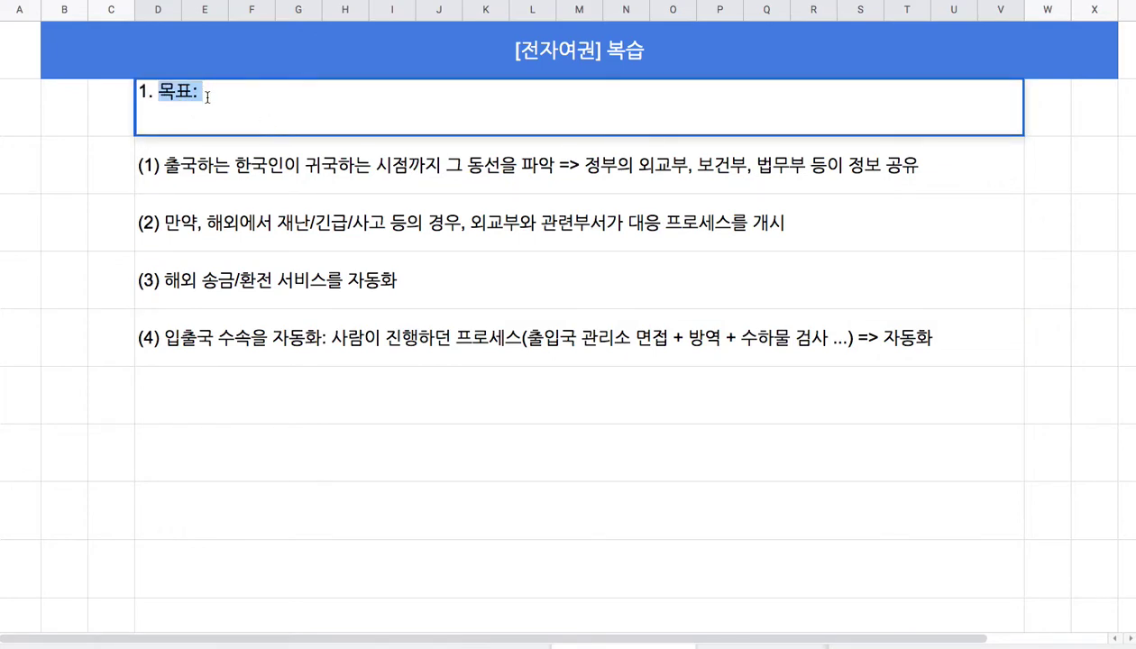
Start section 2 in the row under item (4) with "2. 현재 시점에서 1/3 진행 => 2월 말 ~ 3월 사이".
{"action": "left_click", "coordinate": [283, 384]}
{"action": "type", "text": "2"}
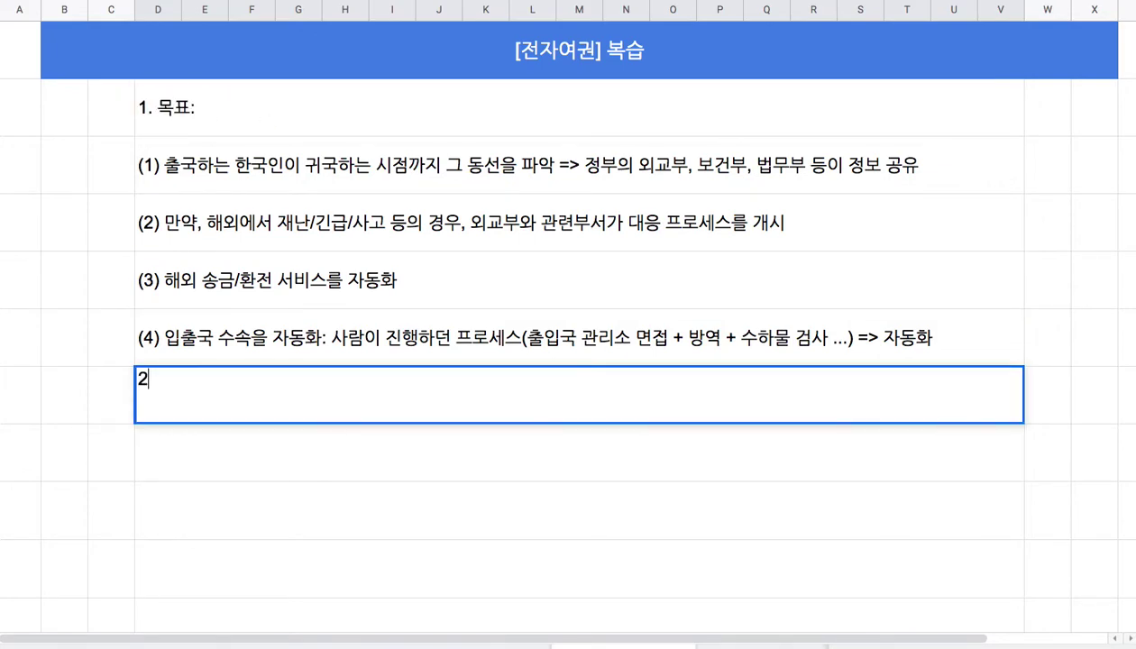
{"action": "type", "text": ". 현재 실"}
{"action": "type", "text": "점에서 "}
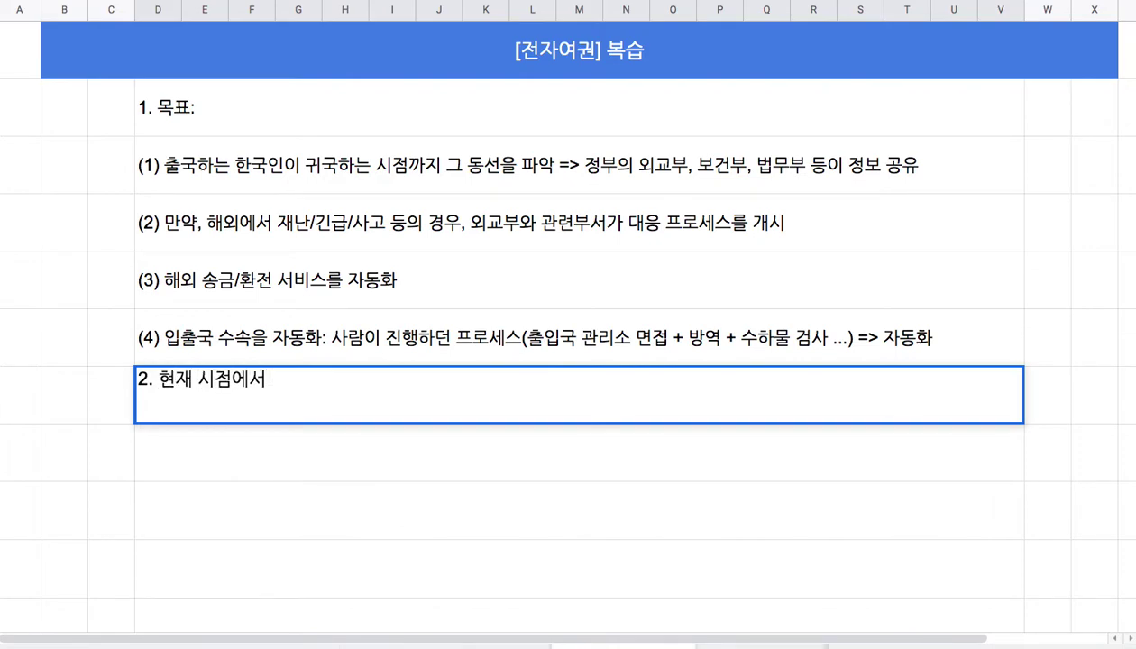
{"action": "type", "text": "1/3 진행"}
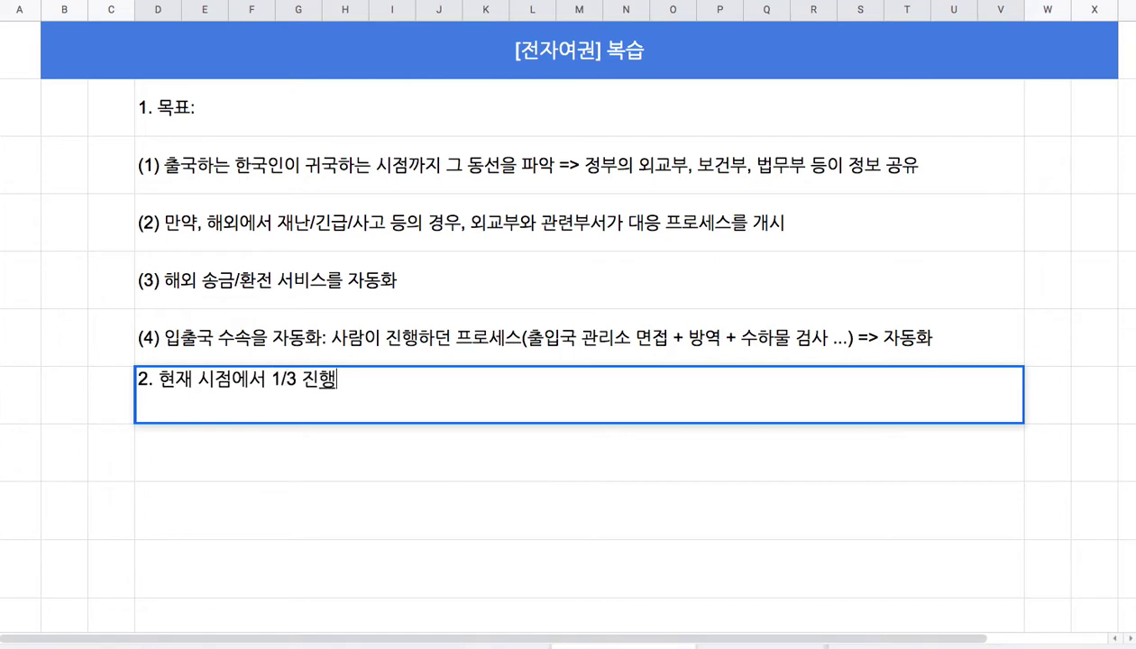
{"action": "type", "text": " =>"}
{"action": "type", "text": "2월 말 ~ 3월 사이"}
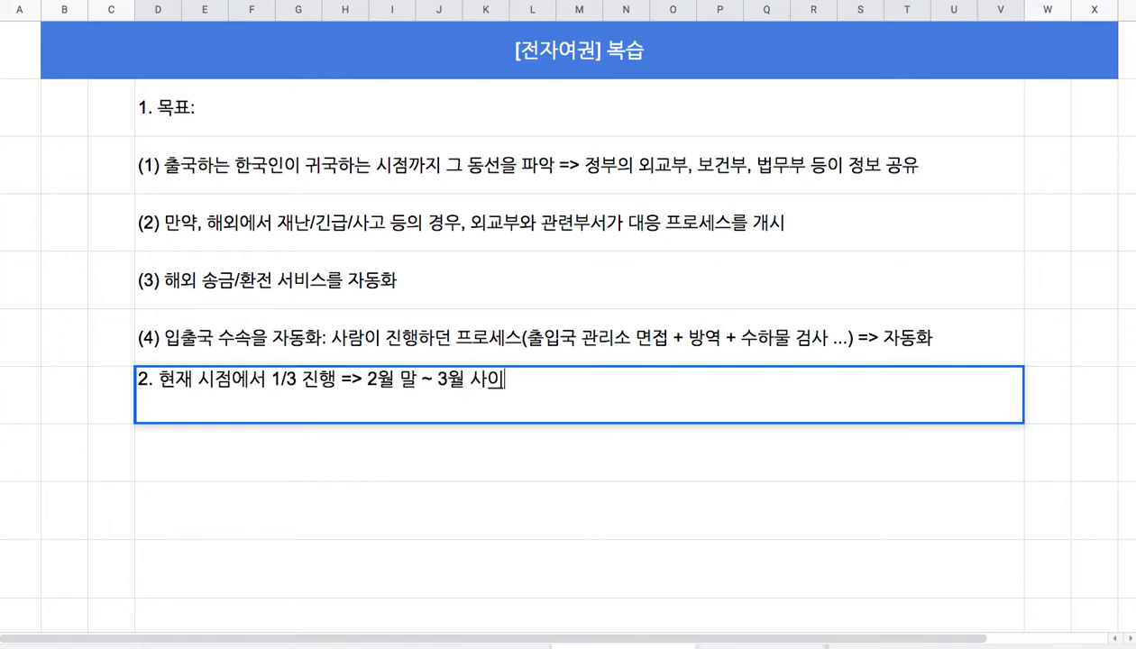
Finish the section 2 line by adding "에 코딩을 완료 => 시연 가능한 코드를 도출" at its end.
{"action": "type", "text": "에 ㅋ코딩을 완료 "}
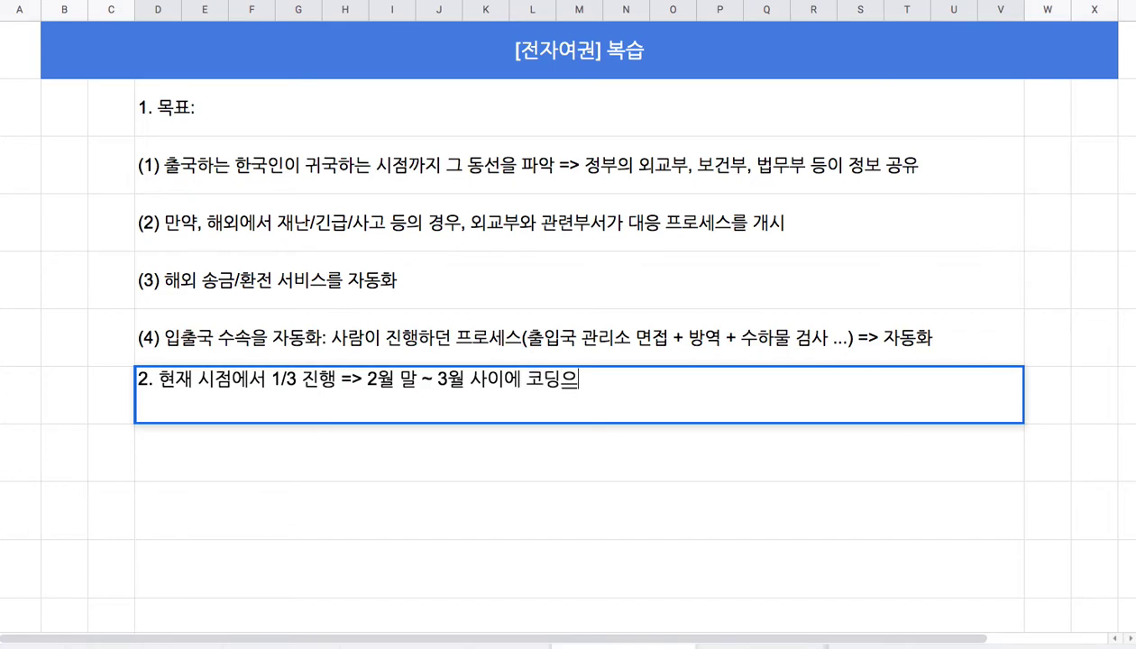
{"action": "type", "text": "=> "}
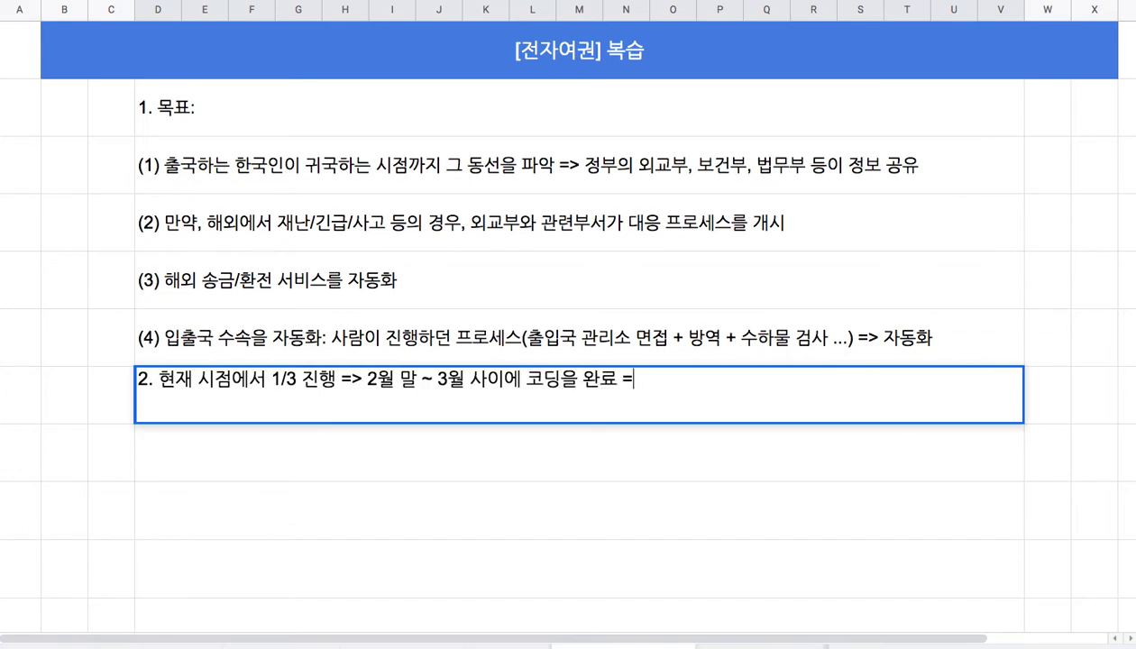
{"action": "type", "text": "시연 가능하는"}
{"action": "key", "text": "BackSpace"}
{"action": "key", "text": "BackSpace"}
{"action": "type", "text": "한 콤"}
{"action": "type", "text": "드를 도출"}
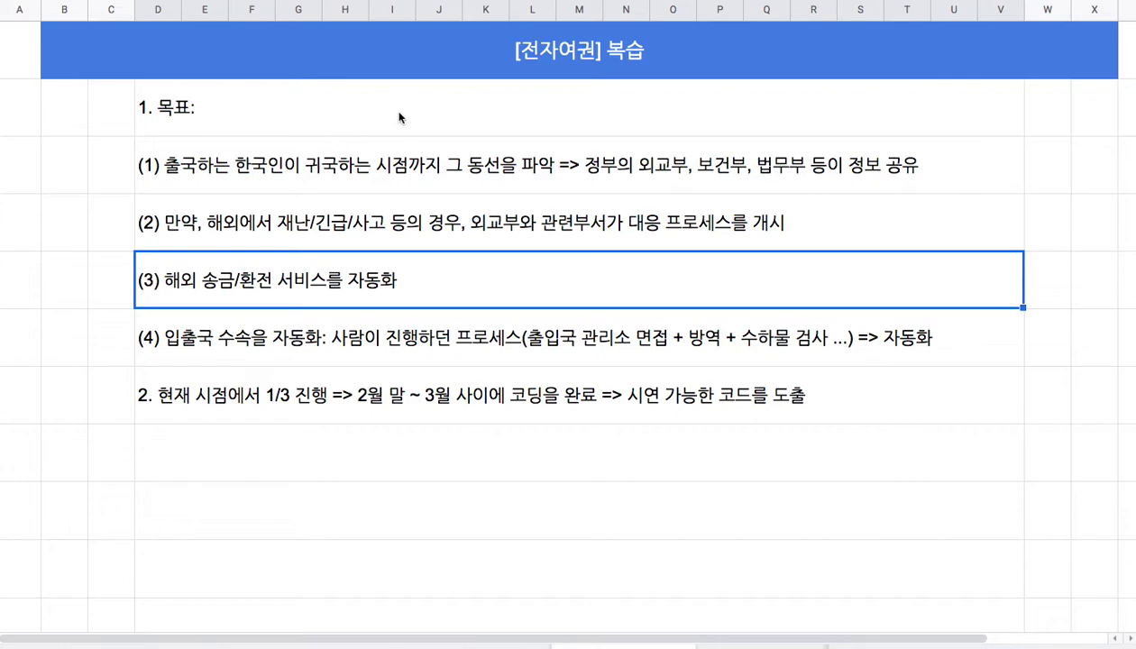
Insert the date "2020-01-30" and a space before "전자여권" inside the brackets of the sheet's title.
{"action": "double_click", "coordinate": [348, 128]}
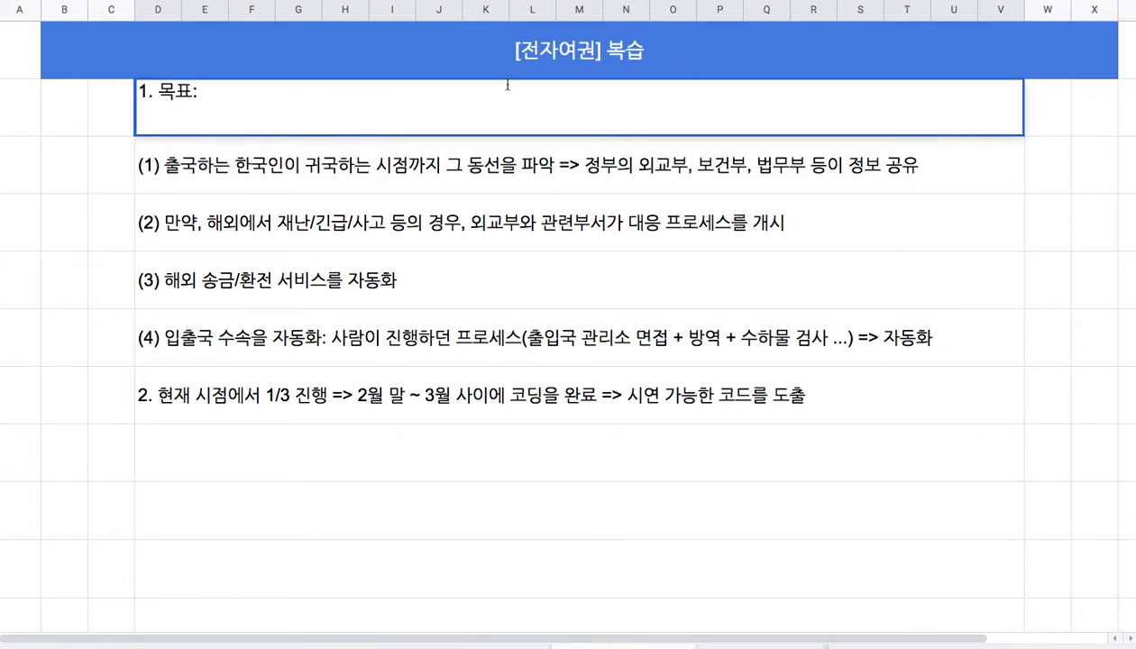
{"action": "double_click", "coordinate": [618, 54]}
{"action": "left_click", "coordinate": [519, 38]}
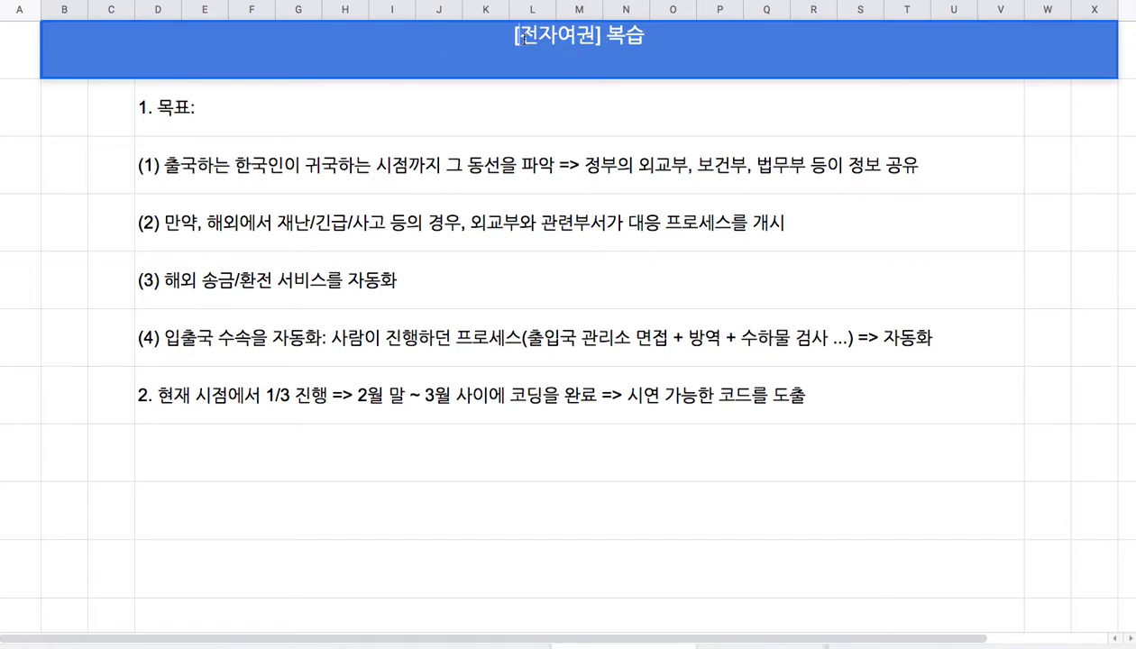
{"action": "type", "text": "2020-"}
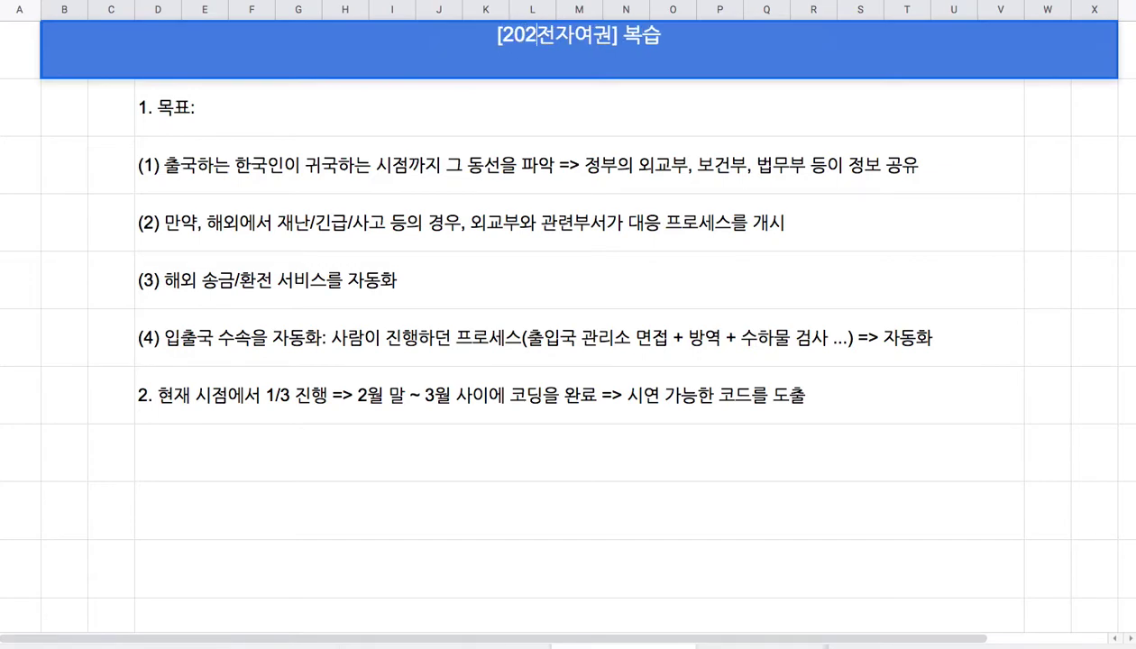
{"action": "type", "text": "-1-"}
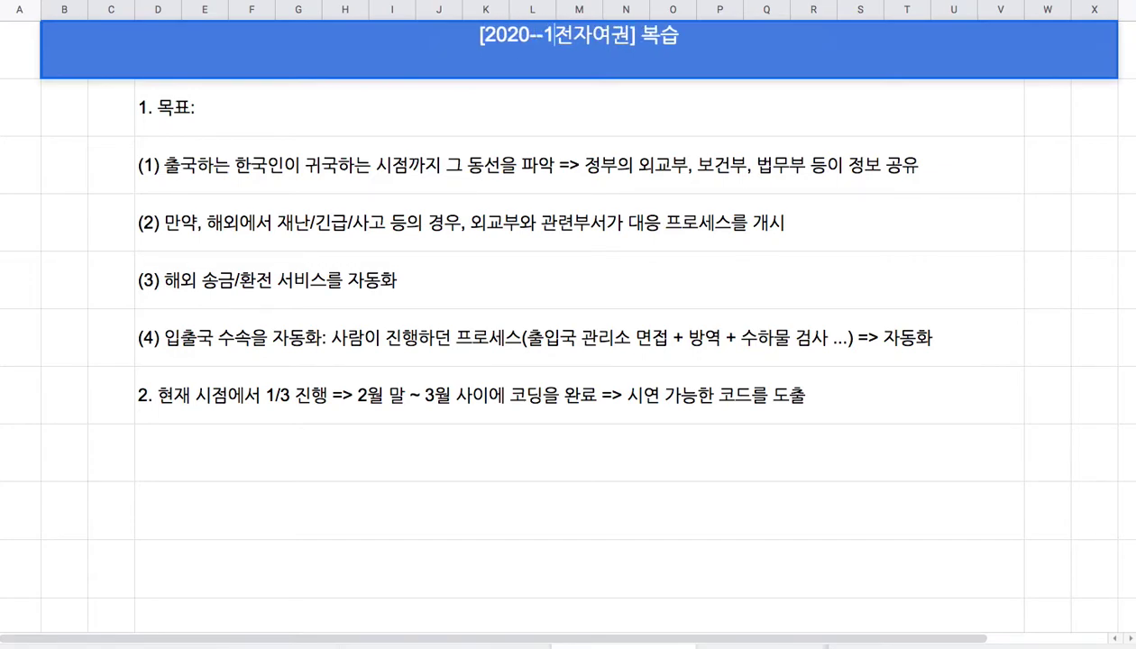
{"action": "type", "text": "30"}
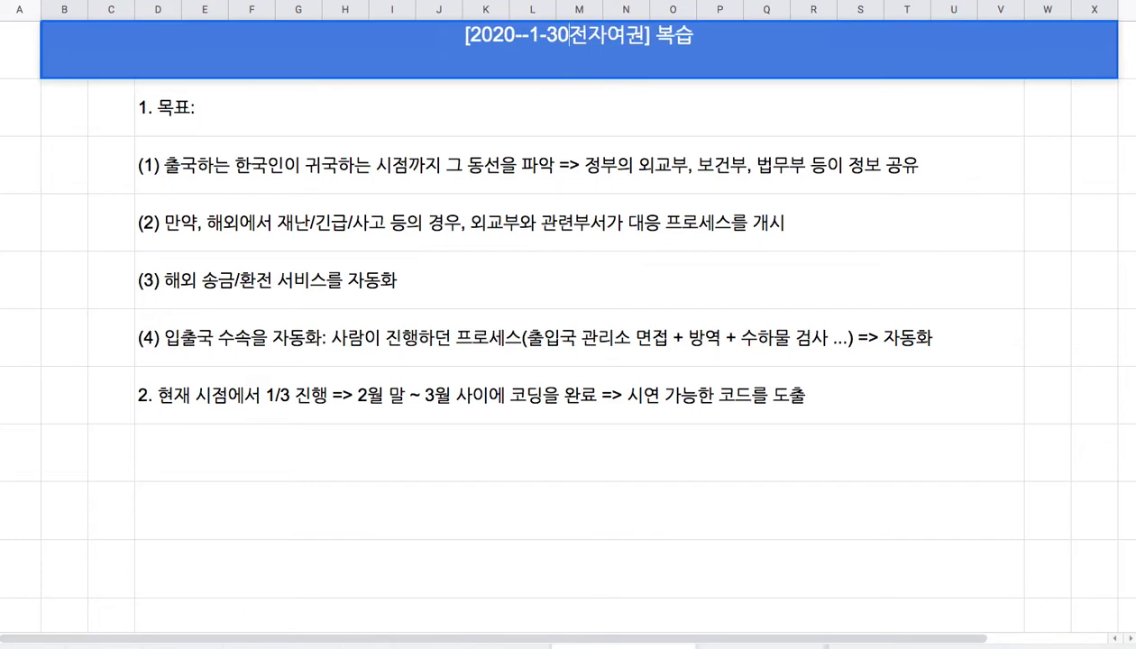
{"action": "left_click_drag", "start_coordinate": [517, 38], "coordinate": [522, 38]}
{"action": "type", "text": "0"}
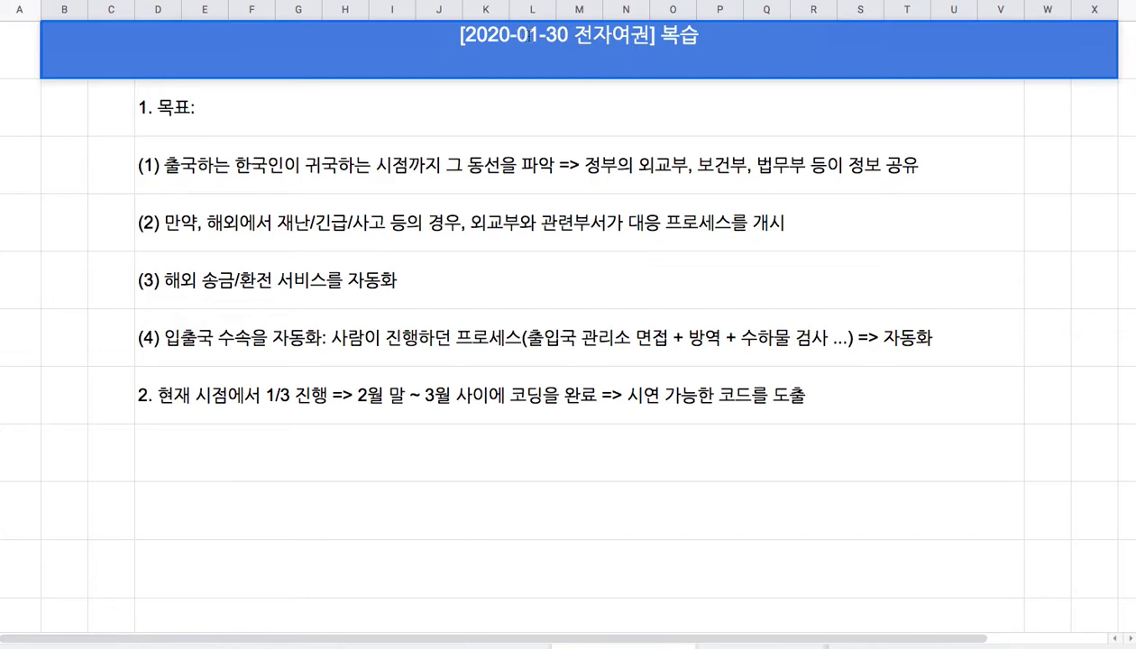
{"action": "left_click", "coordinate": [717, 35]}
{"action": "left_click", "coordinate": [718, 115]}
Review the date in the title and the four goal items (1) to (4) under "1. 목표:".
{"action": "double_click", "coordinate": [522, 49]}
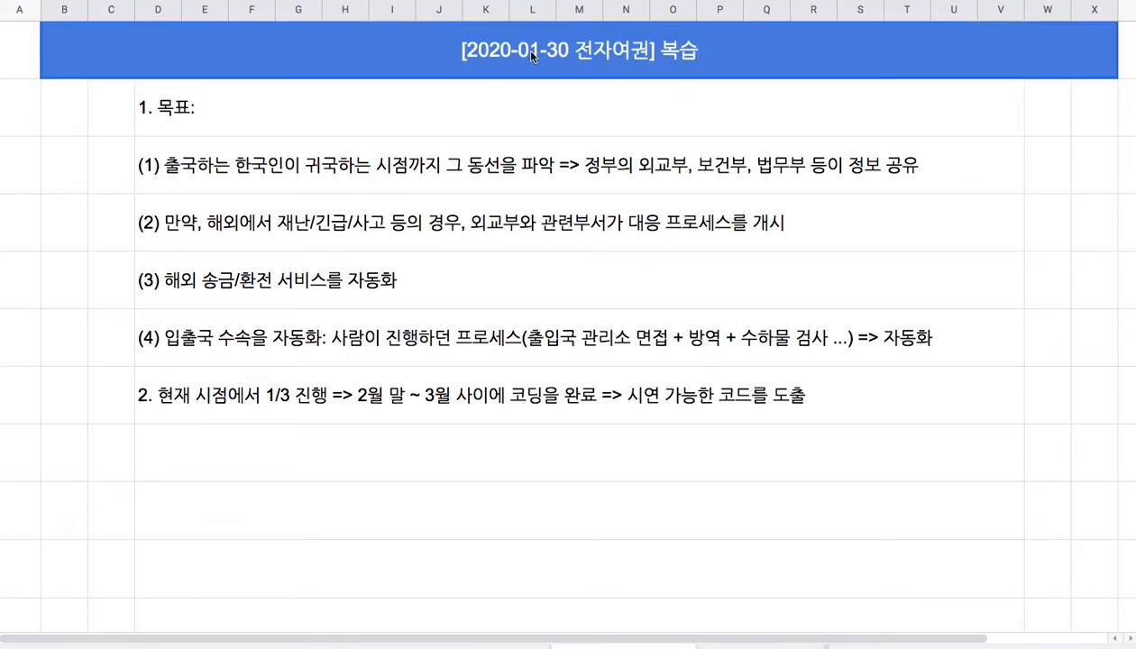
{"action": "left_click_drag", "start_coordinate": [549, 34], "coordinate": [566, 34]}
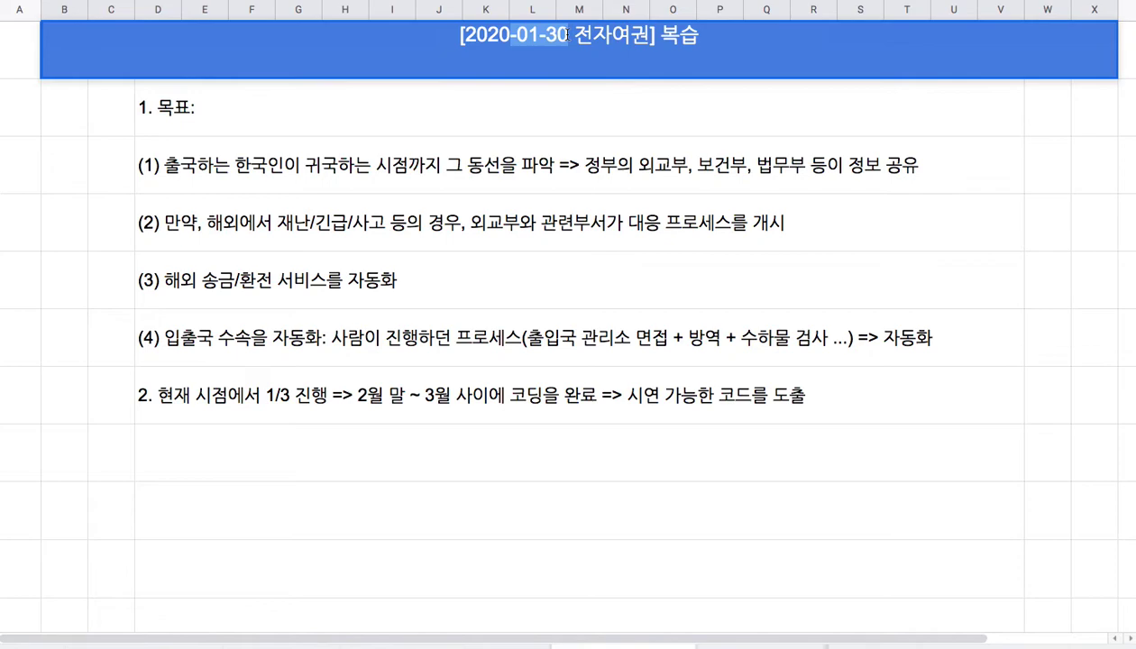
{"action": "left_click_drag", "start_coordinate": [566, 34], "coordinate": [558, 41]}
{"action": "left_click_drag", "start_coordinate": [558, 38], "coordinate": [568, 38]}
{"action": "left_click_drag", "start_coordinate": [613, 176], "coordinate": [663, 329]}
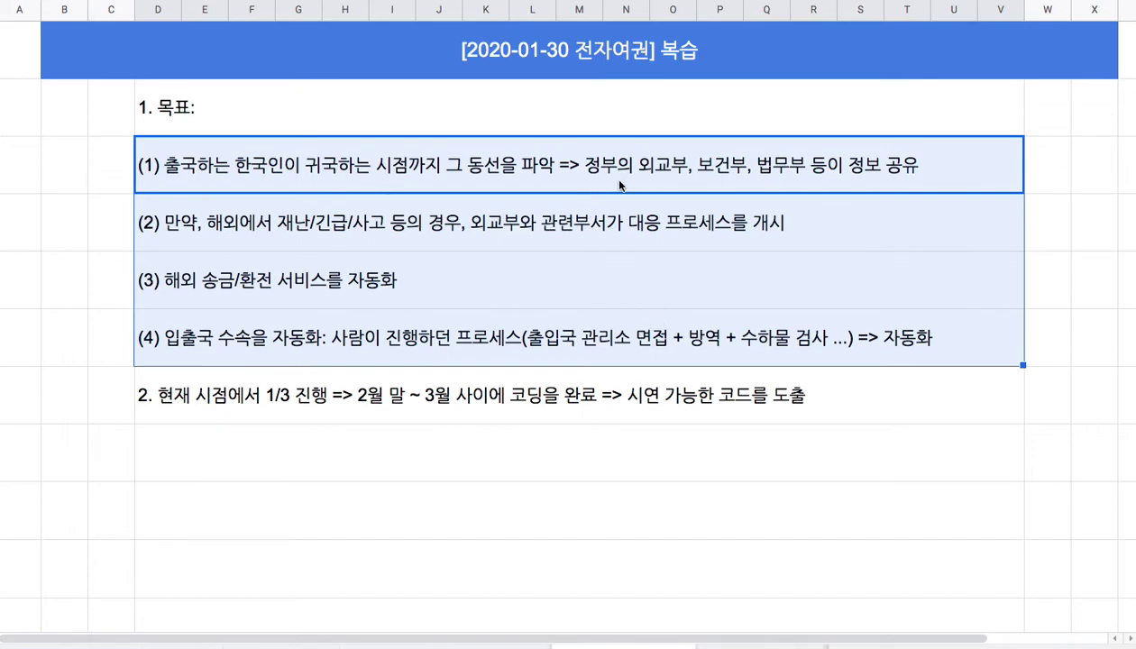
{"action": "double_click", "coordinate": [599, 50]}
{"action": "left_click_drag", "start_coordinate": [635, 174], "coordinate": [682, 319]}
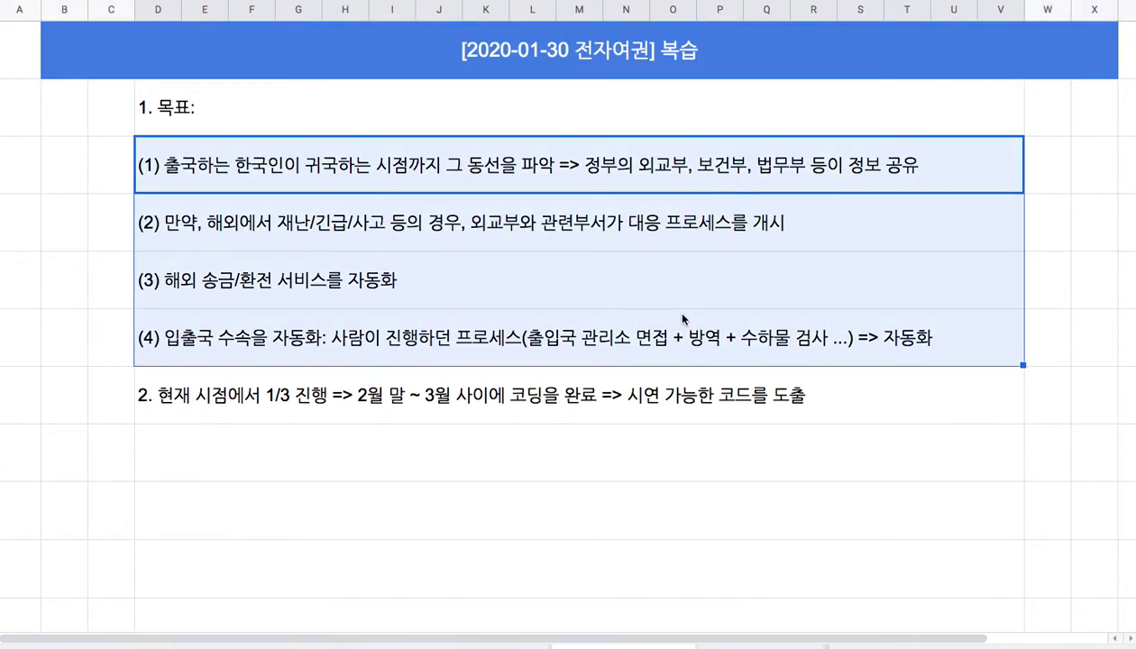